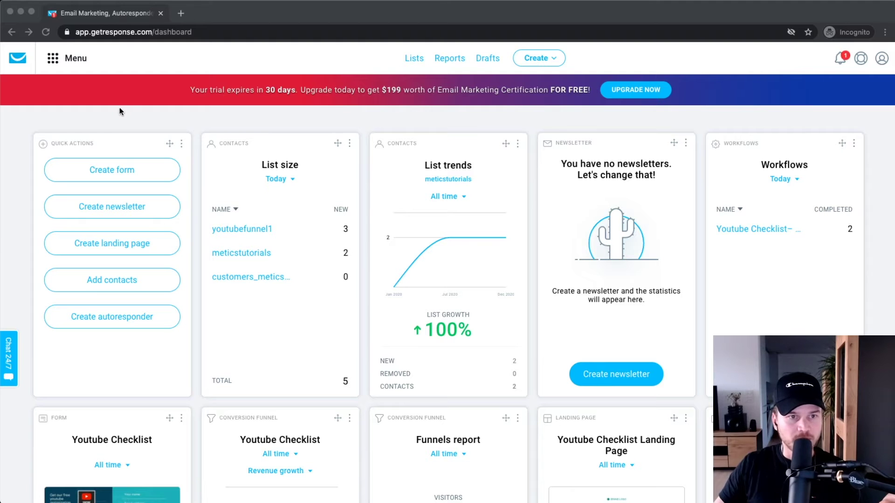
- From Menu > Automation, start a new workflow and browse templates like Win back and Simple welcome message
{"action": "left_click", "coordinate": [60, 64]}
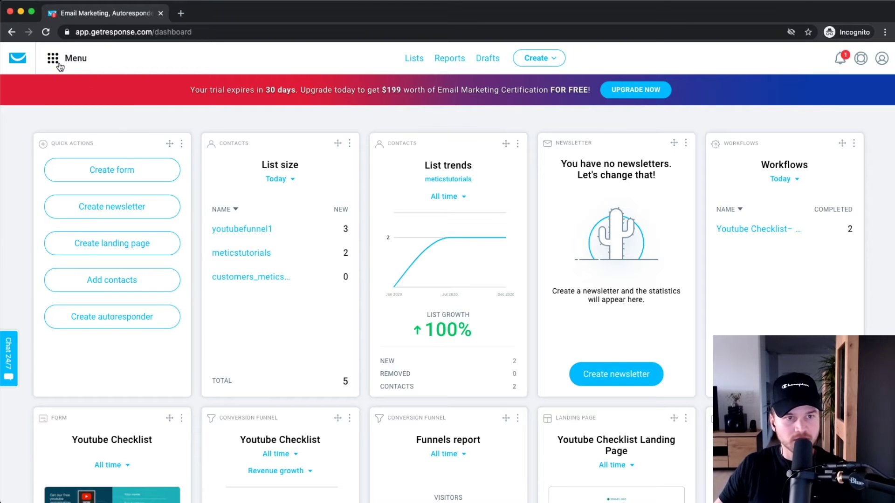
{"action": "left_click", "coordinate": [59, 64]}
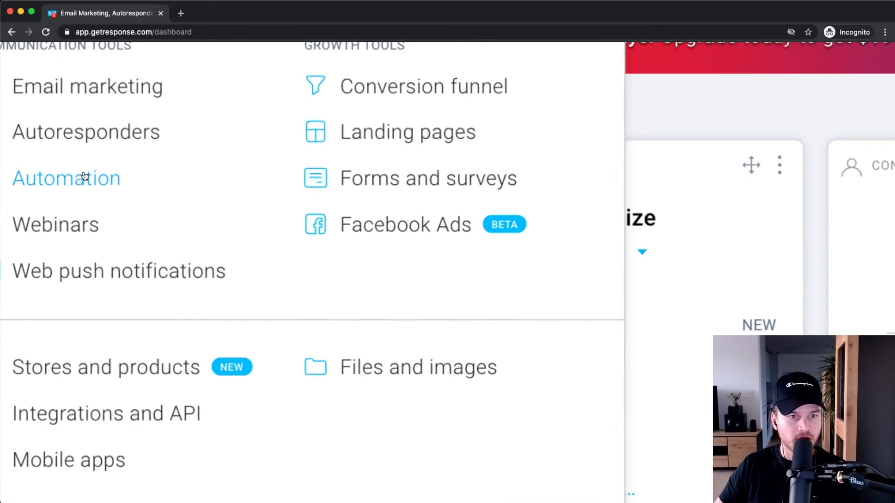
{"action": "left_click", "coordinate": [84, 175]}
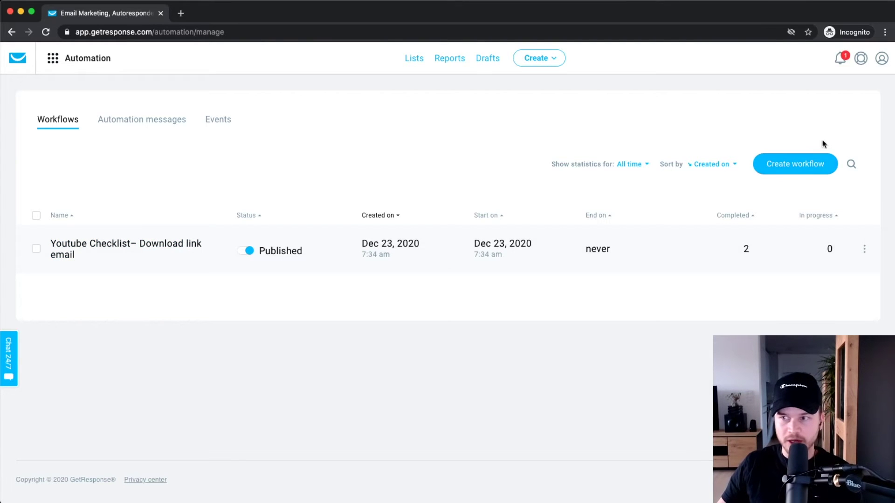
{"action": "left_click", "coordinate": [788, 166]}
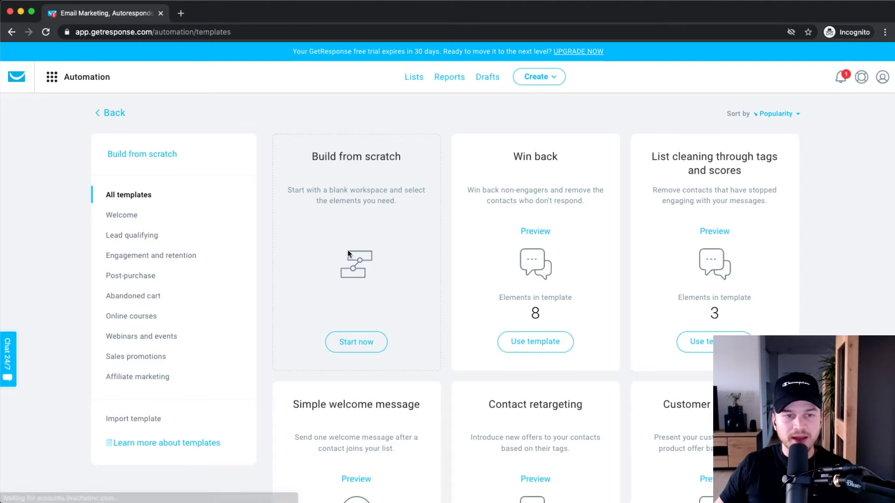
{"action": "scroll", "coordinate": [415, 212], "scroll_direction": "down", "scroll_amount": 6}
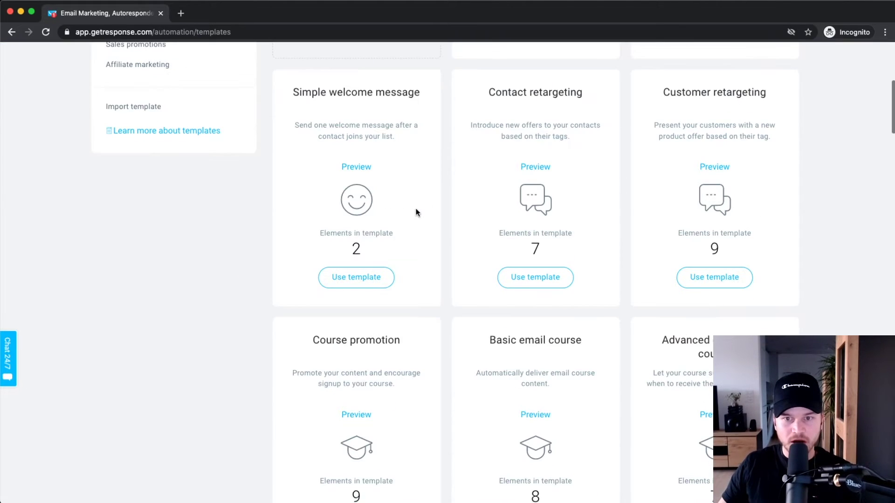
{"action": "scroll", "coordinate": [413, 212], "scroll_direction": "down", "scroll_amount": 2}
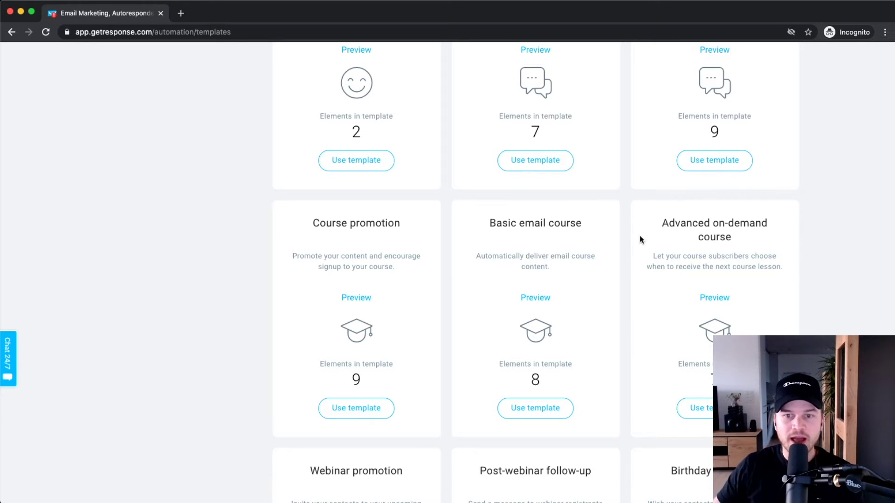
{"action": "scroll", "coordinate": [518, 242], "scroll_direction": "up", "scroll_amount": 5}
{"action": "scroll", "coordinate": [514, 246], "scroll_direction": "down", "scroll_amount": 5}
{"action": "scroll", "coordinate": [635, 220], "scroll_direction": "up", "scroll_amount": 7}
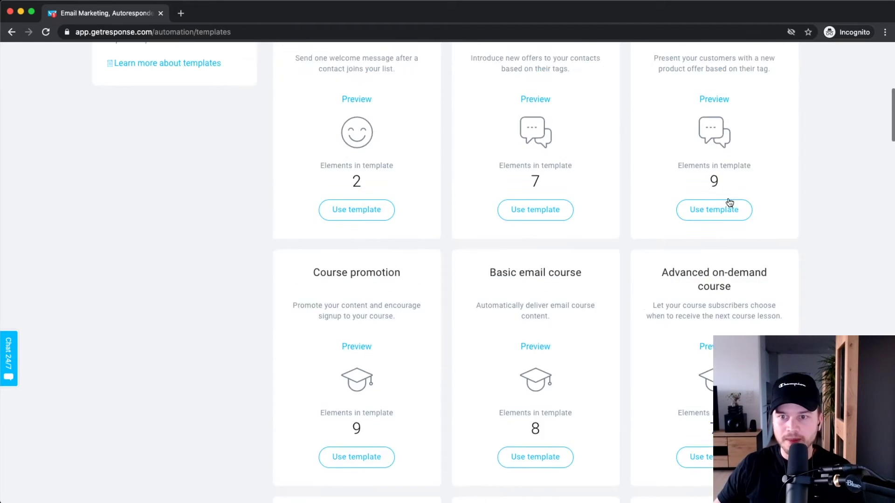
{"action": "scroll", "coordinate": [796, 209], "scroll_direction": "down", "scroll_amount": 2}
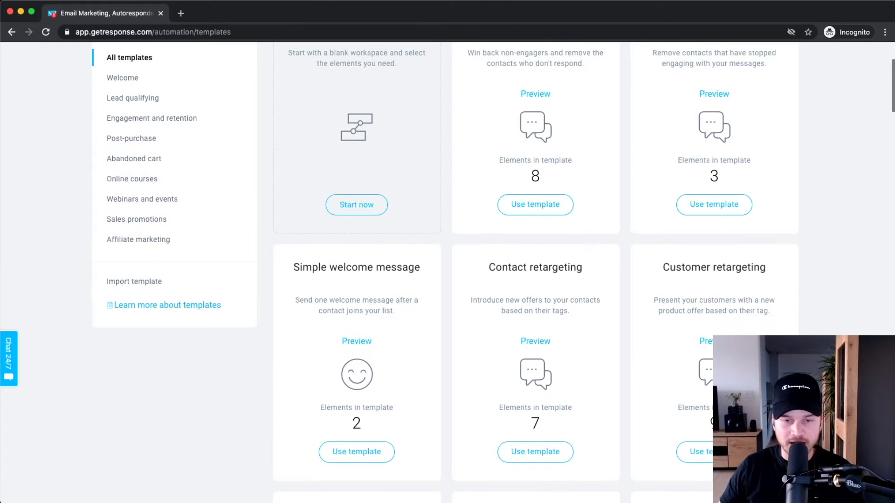
{"action": "scroll", "coordinate": [535, 350], "scroll_direction": "up", "scroll_amount": 3}
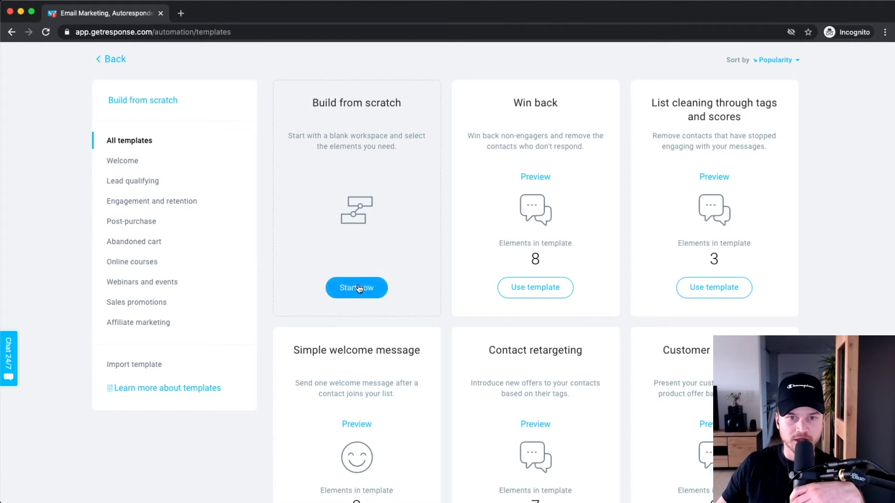
- Start a blank workflow from scratch, skip the intro, and rename it 'Welcome Email Automation'
{"action": "left_click", "coordinate": [383, 287]}
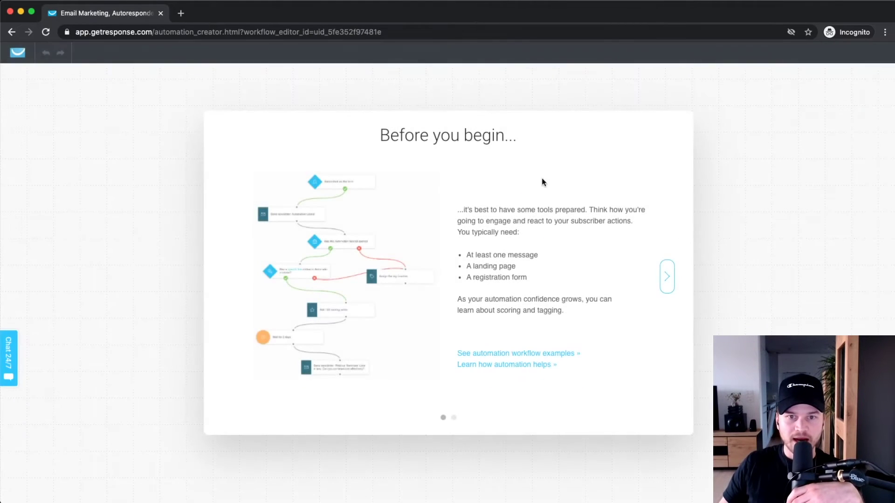
{"action": "double_click", "coordinate": [667, 276]}
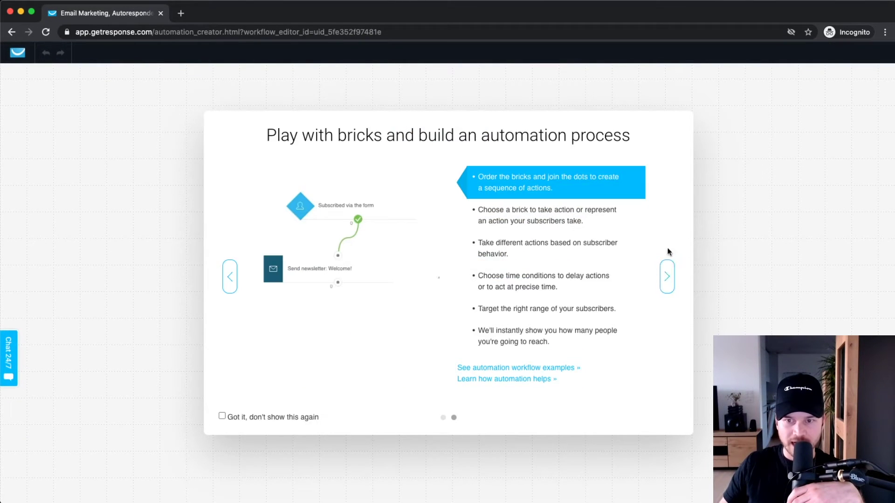
{"action": "left_click", "coordinate": [668, 273]}
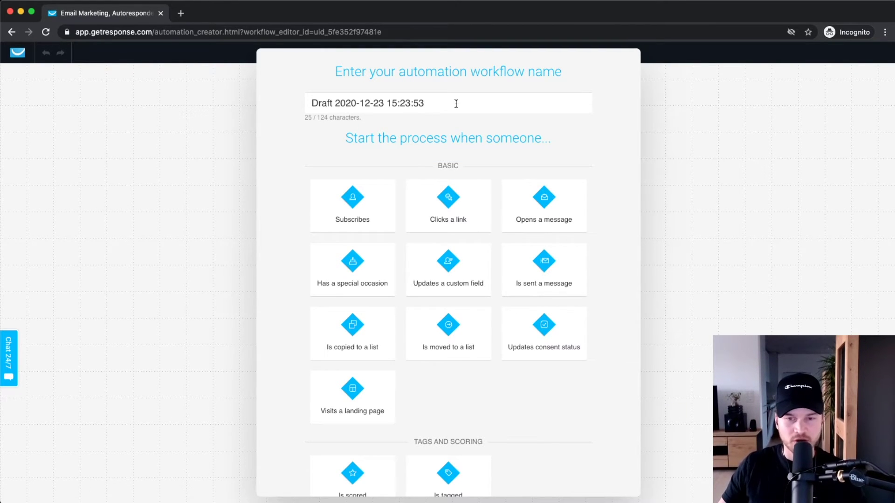
{"action": "left_click_drag", "start_coordinate": [456, 102], "coordinate": [246, 91]}
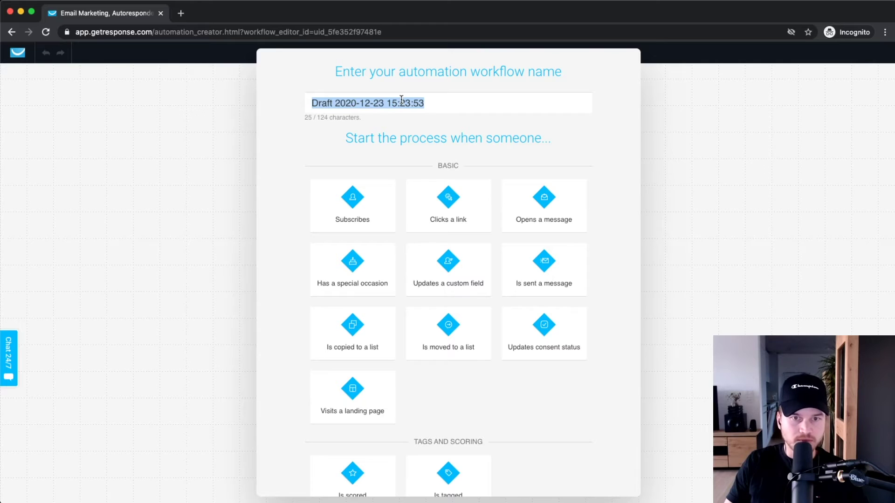
{"action": "type", "text": "Welcome Email S"}
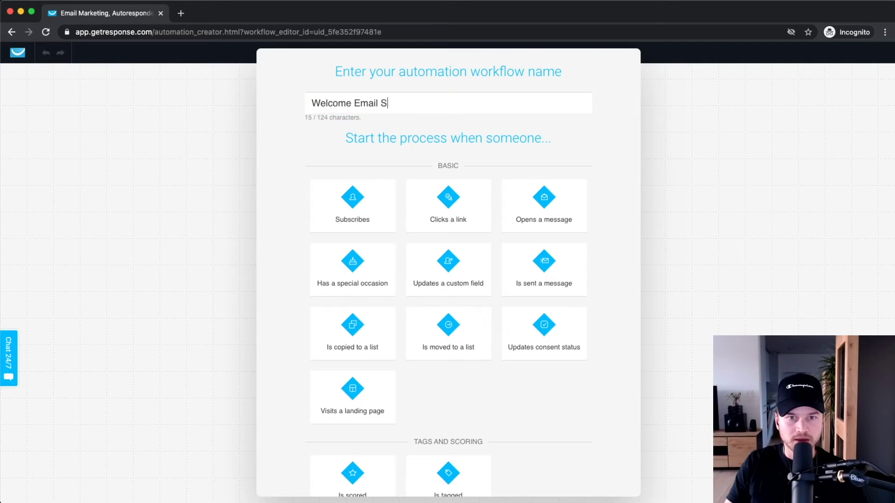
{"action": "key", "text": "BackSpace"}
{"action": "type", "text": "Automation"}
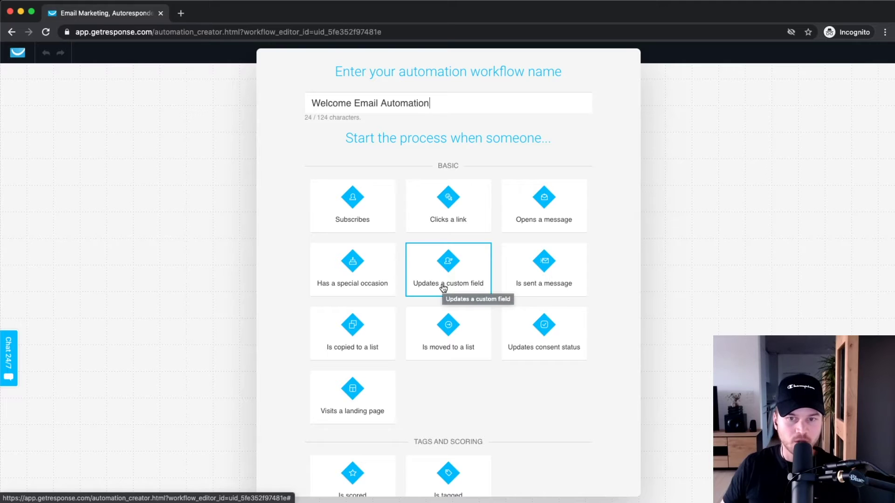
- Choose Subscribes as the workflow's starting trigger
{"action": "scroll", "coordinate": [563, 213], "scroll_direction": "up", "scroll_amount": 5}
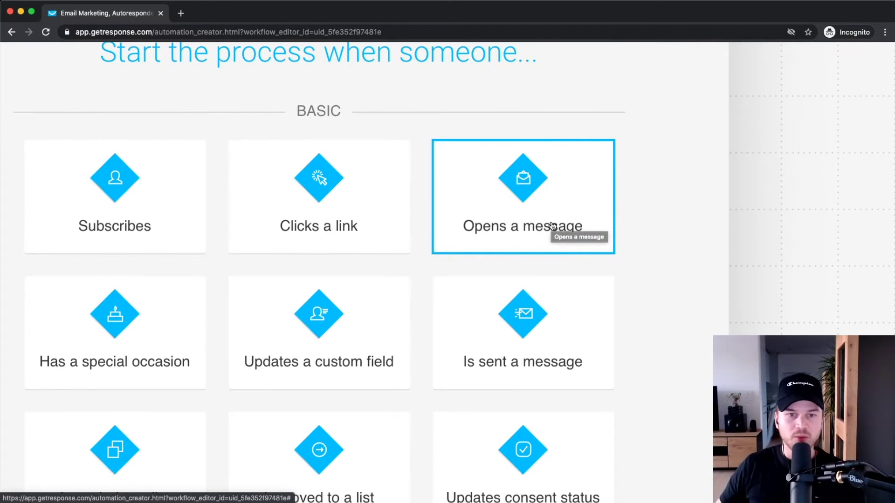
{"action": "scroll", "coordinate": [401, 239], "scroll_direction": "left", "scroll_amount": 2}
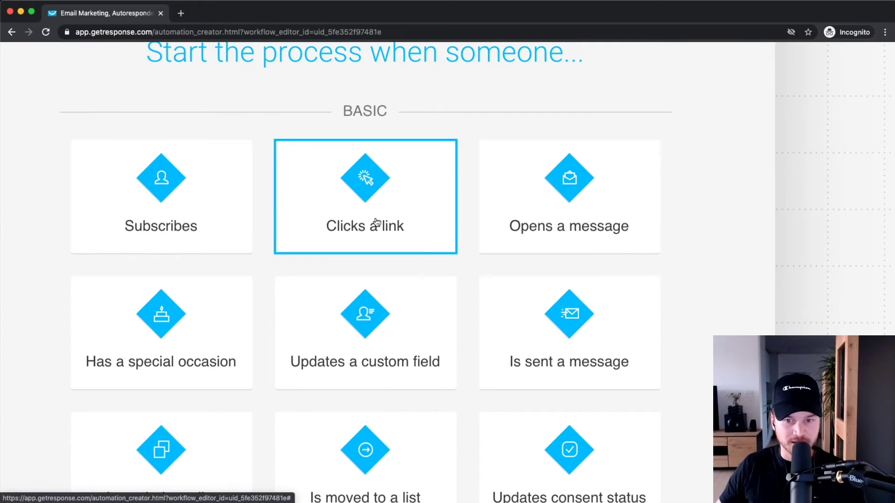
{"action": "scroll", "coordinate": [393, 215], "scroll_direction": "down", "scroll_amount": 3}
{"action": "scroll", "coordinate": [393, 214], "scroll_direction": "up", "scroll_amount": 3}
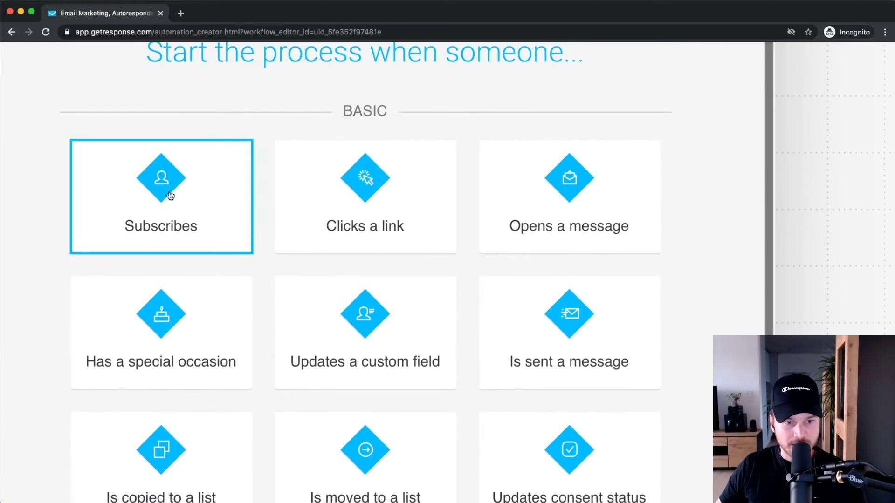
{"action": "key", "text": "super+0"}
{"action": "scroll", "coordinate": [256, 193], "scroll_direction": "up", "scroll_amount": 2}
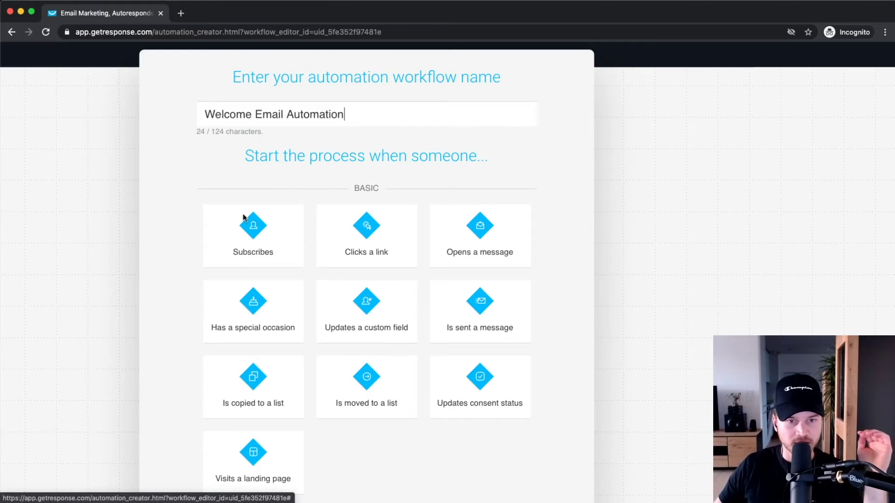
{"action": "left_click", "coordinate": [266, 230]}
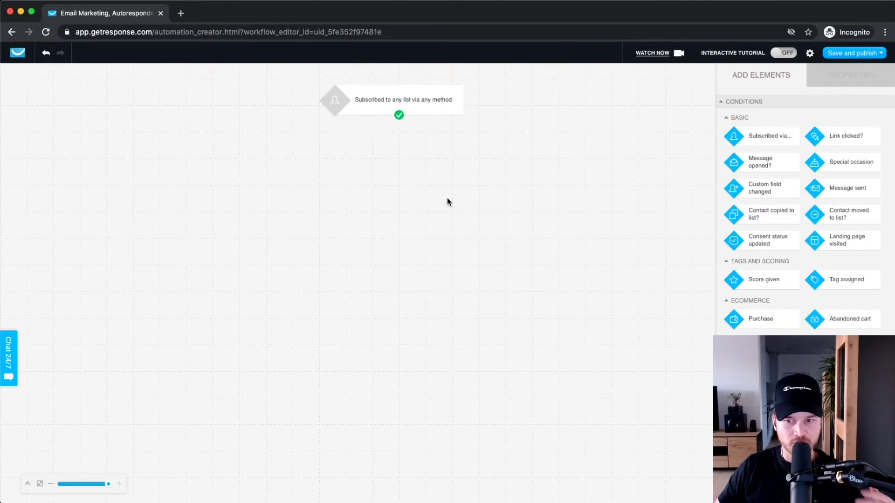
- Decline the interactive tutorial prompt
{"action": "scroll", "coordinate": [788, 44], "scroll_direction": "up", "scroll_amount": 5}
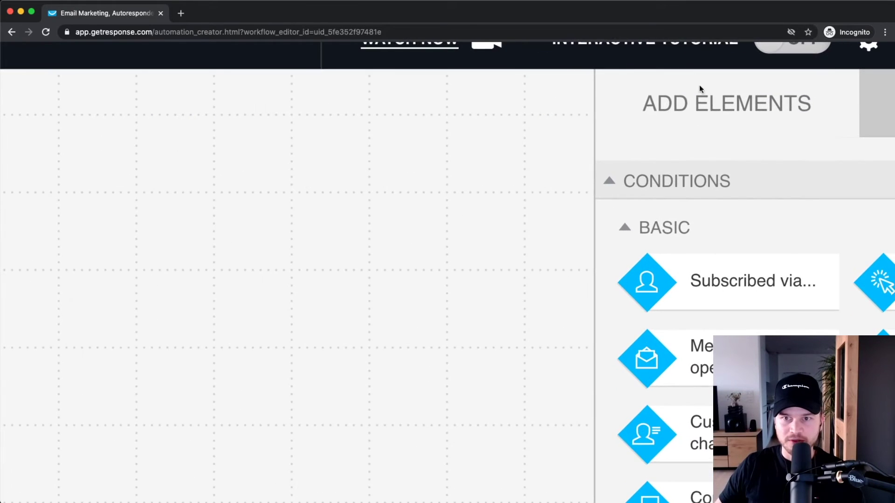
{"action": "scroll", "coordinate": [718, 98], "scroll_direction": "right", "scroll_amount": 5}
{"action": "left_click", "coordinate": [692, 76]}
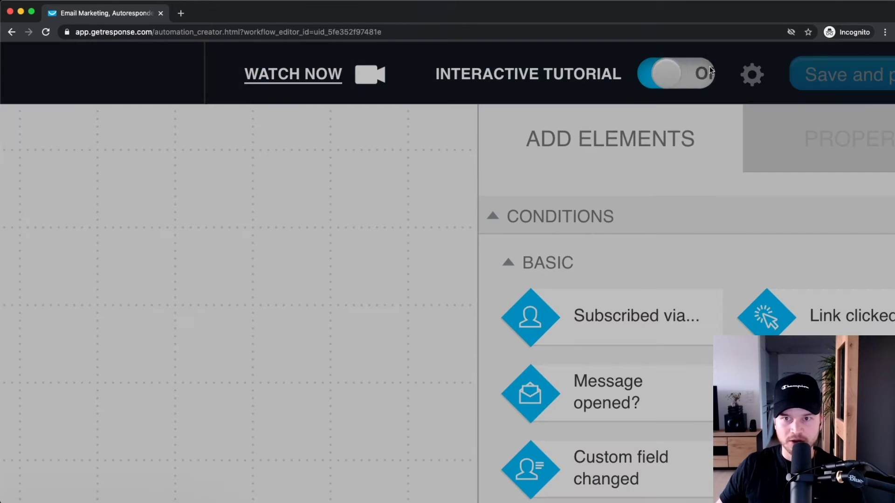
{"action": "scroll", "coordinate": [722, 88], "scroll_direction": "down", "scroll_amount": 5}
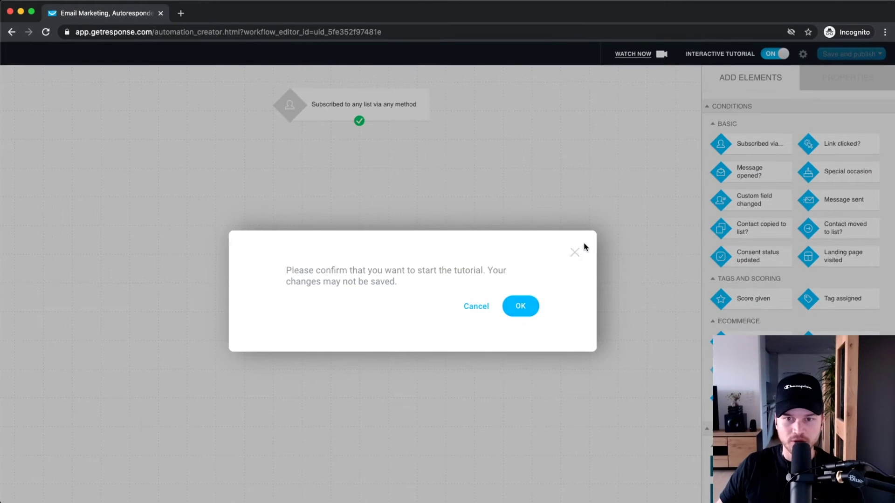
{"action": "left_click", "coordinate": [476, 306]}
- Show the Subscribed trigger's properties, currently list Any and Any method
{"action": "scroll", "coordinate": [778, 75], "scroll_direction": "up", "scroll_amount": 2}
{"action": "scroll", "coordinate": [428, 279], "scroll_direction": "down", "scroll_amount": 5}
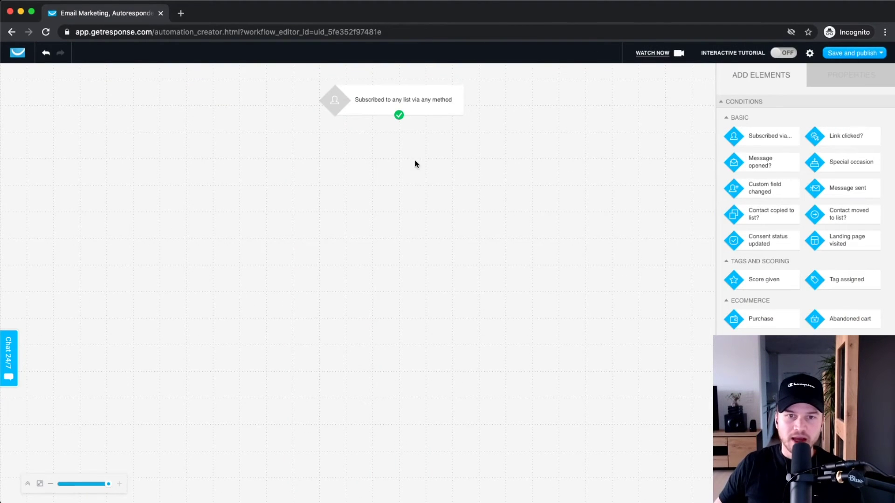
{"action": "scroll", "coordinate": [417, 99], "scroll_direction": "up", "scroll_amount": 5}
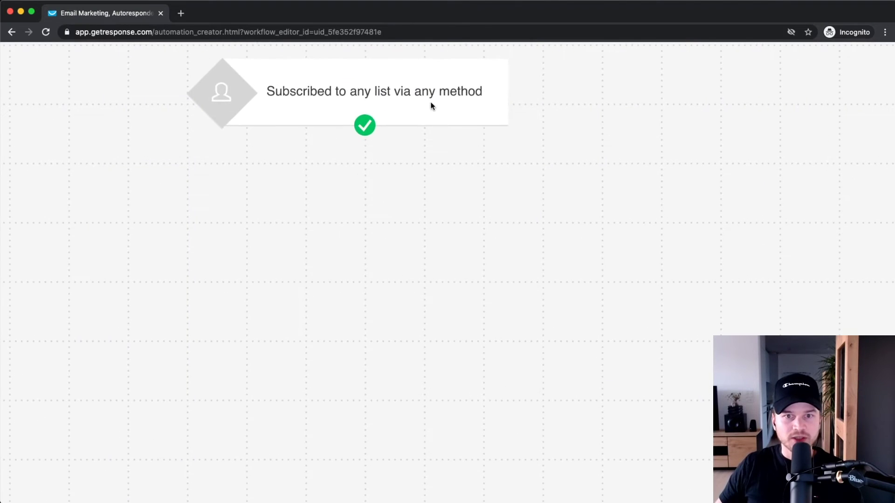
{"action": "left_click", "coordinate": [408, 133]}
{"action": "scroll", "coordinate": [410, 132], "scroll_direction": "down", "scroll_amount": 5}
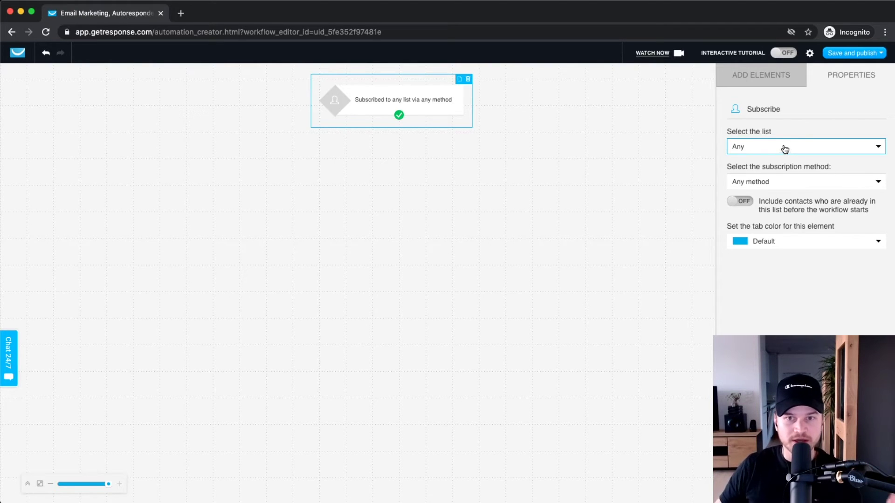
- Set the trigger to the meticstutorials list with Any method, then return to the element library
{"action": "left_click", "coordinate": [764, 147]}
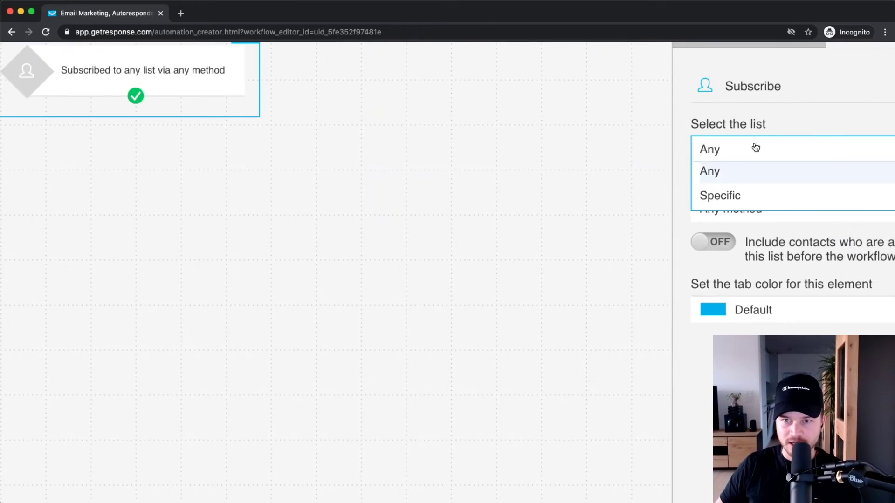
{"action": "left_click", "coordinate": [692, 196]}
{"action": "left_click", "coordinate": [711, 206]}
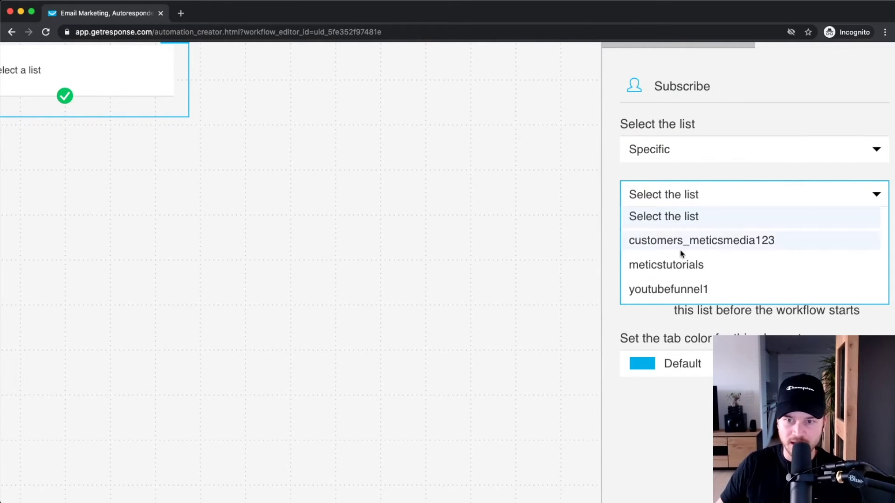
{"action": "left_click", "coordinate": [681, 262]}
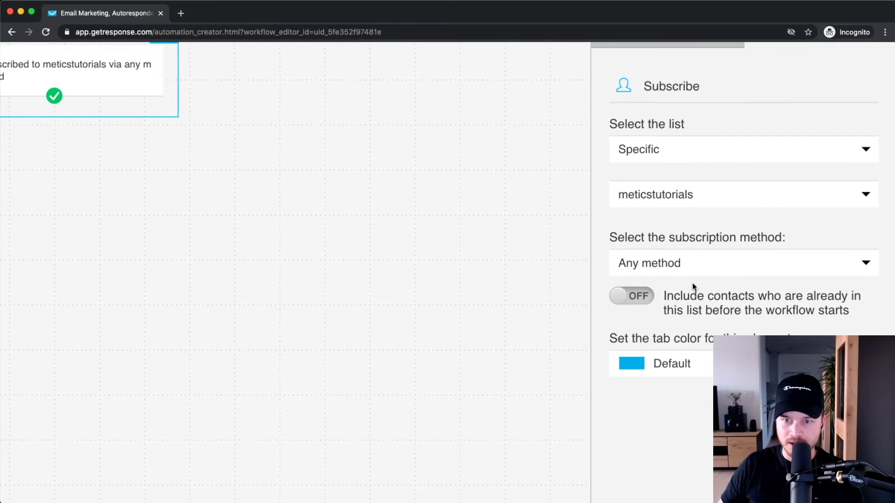
{"action": "scroll", "coordinate": [693, 285], "scroll_direction": "down", "scroll_amount": 1}
{"action": "left_click", "coordinate": [704, 246]}
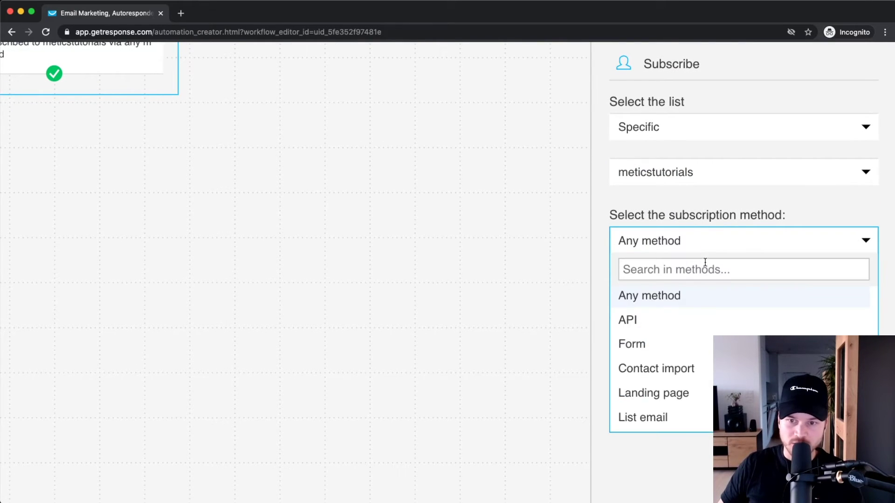
{"action": "left_click", "coordinate": [679, 299]}
{"action": "scroll", "coordinate": [681, 319], "scroll_direction": "down", "scroll_amount": 1}
{"action": "scroll", "coordinate": [681, 336], "scroll_direction": "down", "scroll_amount": 5}
{"action": "left_click", "coordinate": [748, 75]}
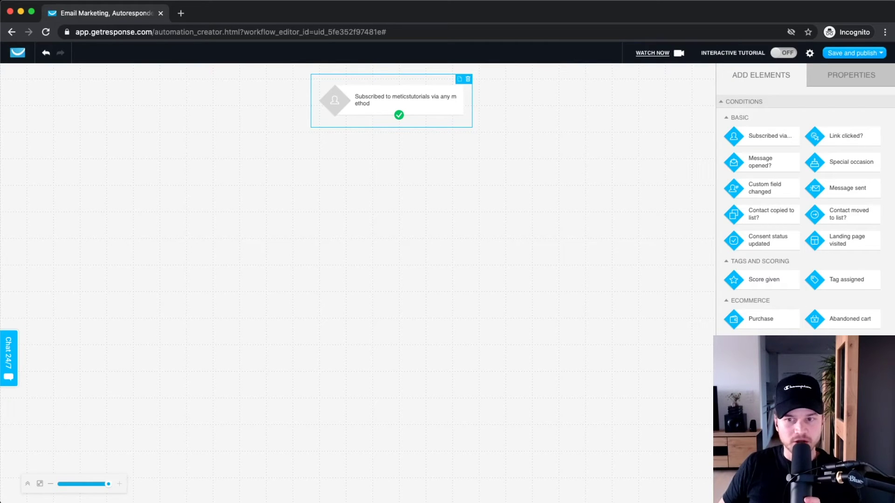
{"action": "scroll", "coordinate": [805, 200], "scroll_direction": "down", "scroll_amount": 5}
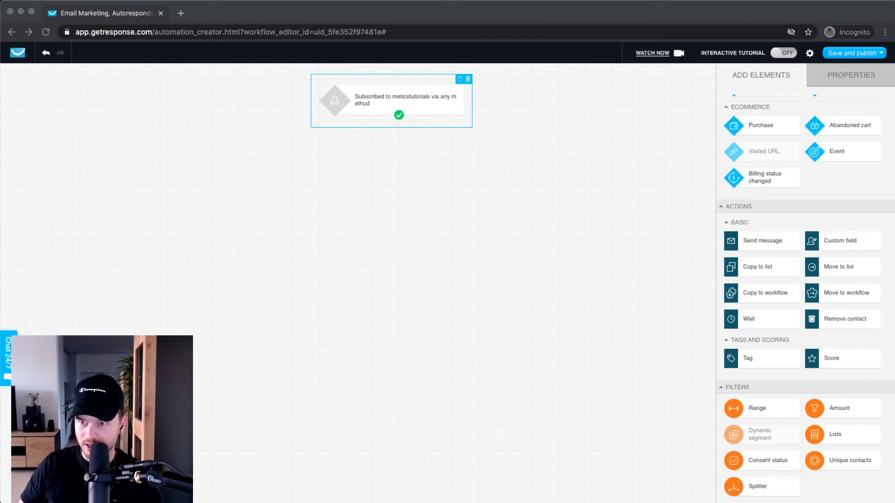
- Add a Tag action below the subscription trigger and connect it
{"action": "left_click", "coordinate": [610, 380]}
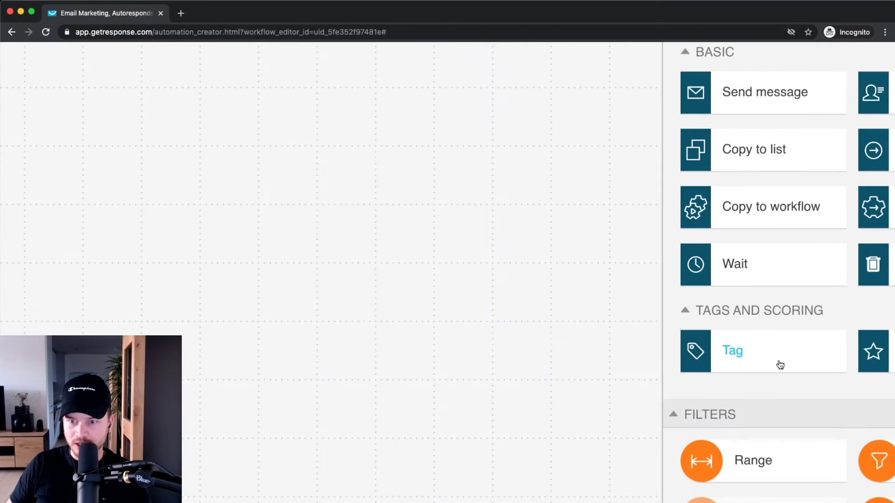
{"action": "left_click_drag", "start_coordinate": [776, 363], "coordinate": [413, 155]}
{"action": "left_click", "coordinate": [429, 165]}
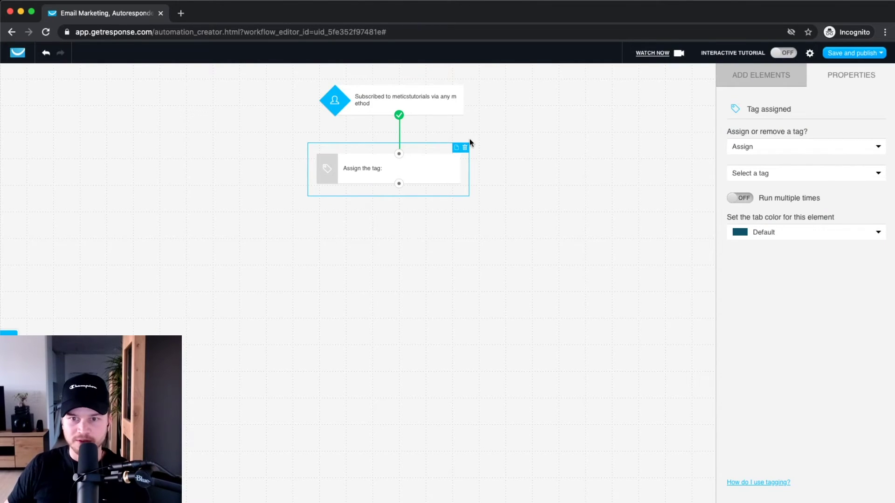
- Create and assign the new tag new_subscriber
{"action": "left_click", "coordinate": [769, 169]}
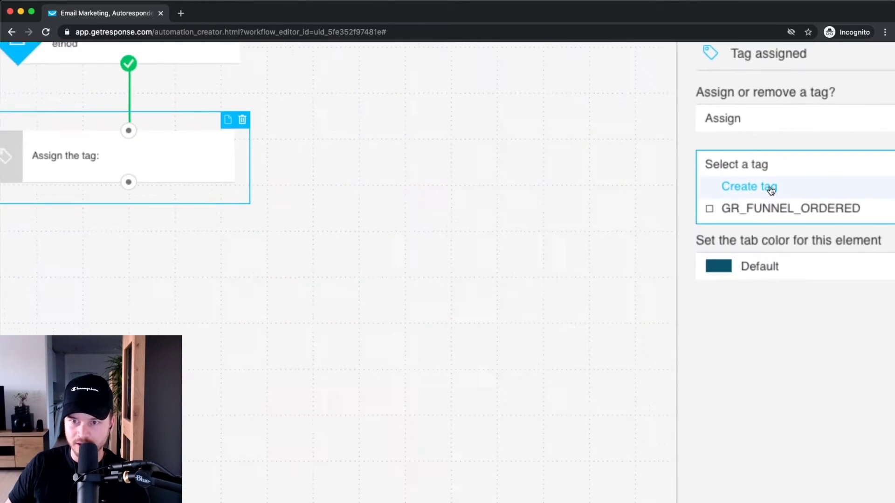
{"action": "left_click", "coordinate": [771, 188]}
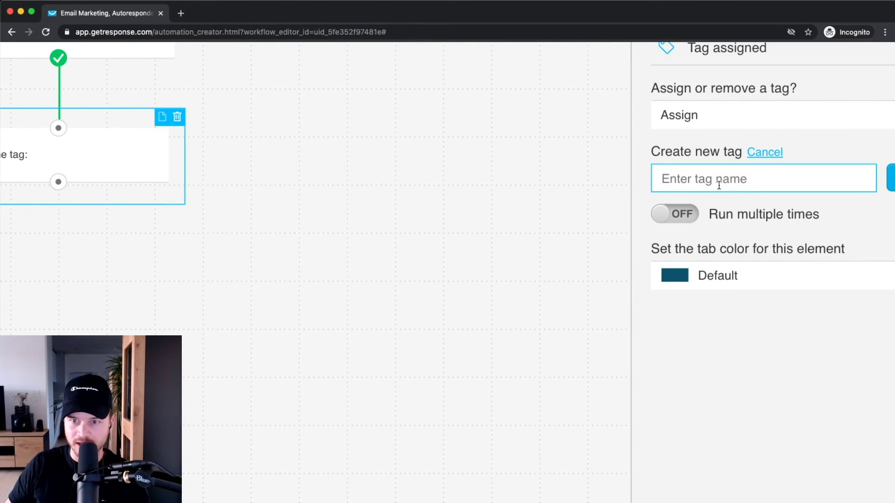
{"action": "type", "text": "ew "}
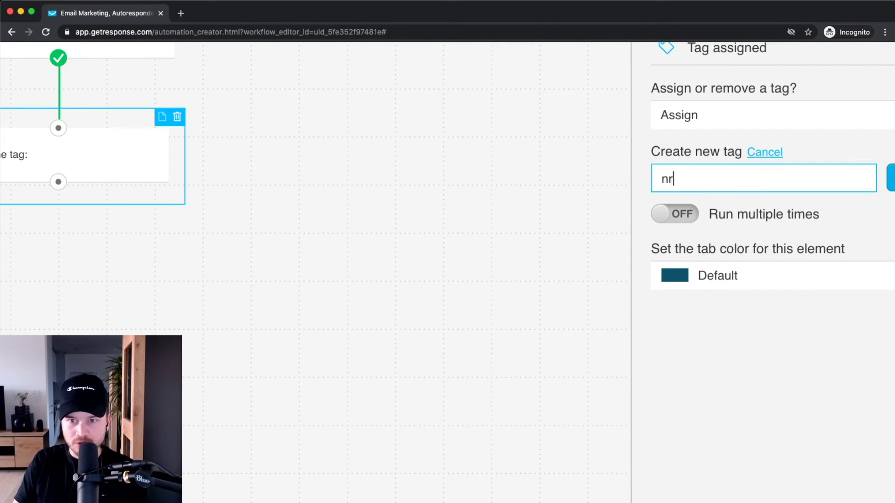
{"action": "type", "text": "subscribe"}
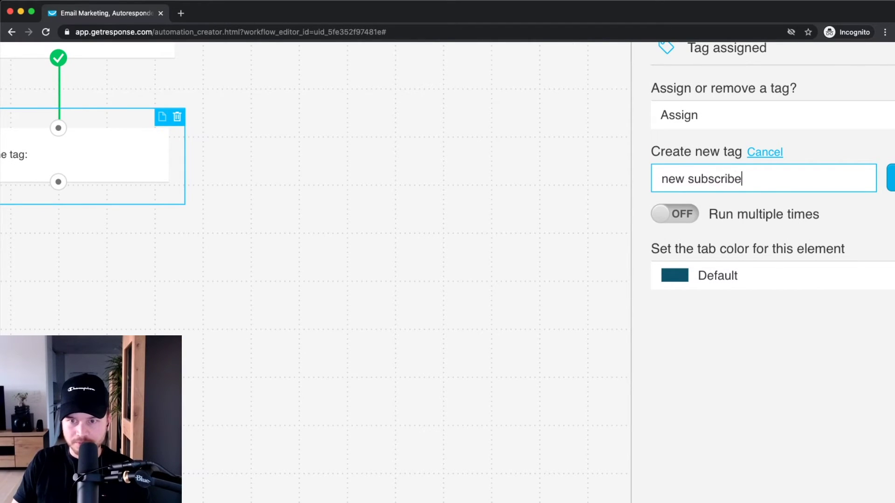
{"action": "type", "text": "r"}
{"action": "scroll", "coordinate": [757, 178], "scroll_direction": "right", "scroll_amount": 3}
{"action": "left_click", "coordinate": [852, 180]}
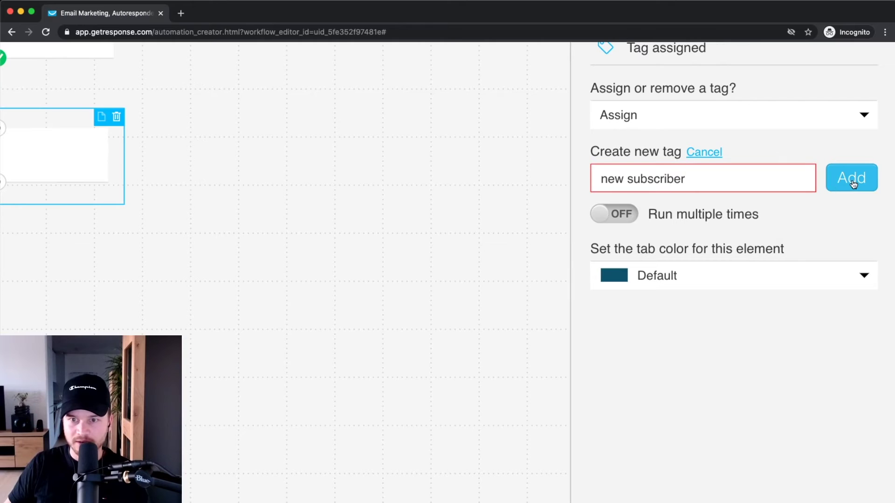
{"action": "left_click", "coordinate": [627, 179]}
{"action": "key", "text": "BackSpace"}
{"action": "type", "text": "<-"}
{"action": "key", "text": "BackSpace"}
{"action": "key", "text": "BackSpace"}
{"action": "type", "text": "_"}
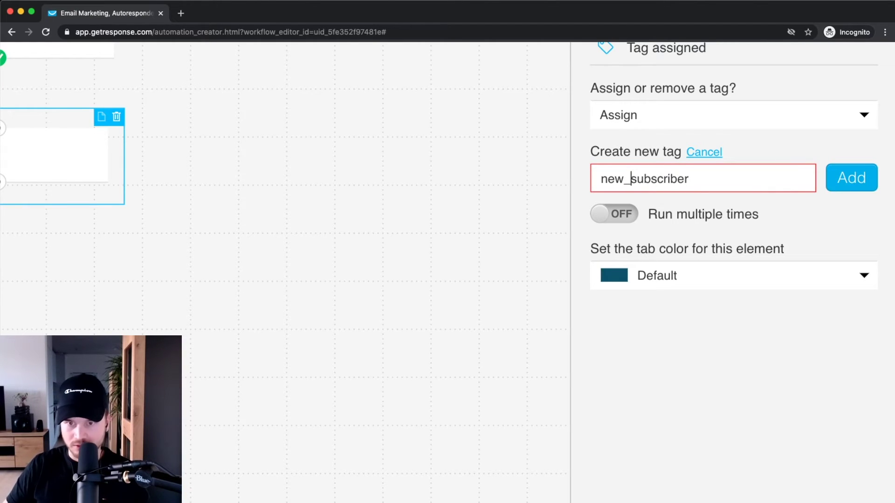
{"action": "left_click", "coordinate": [841, 179]}
{"action": "key", "text": "super+0"}
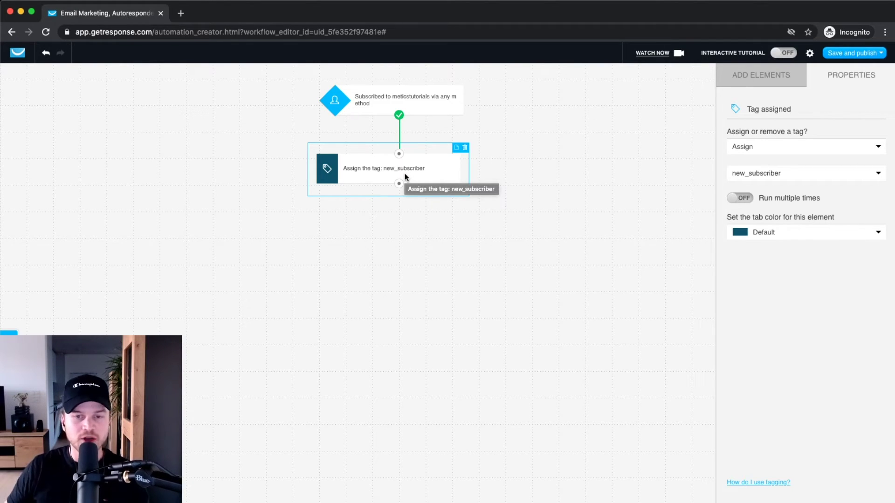
- Add a Send message step connected after the tag action
{"action": "left_click", "coordinate": [764, 79]}
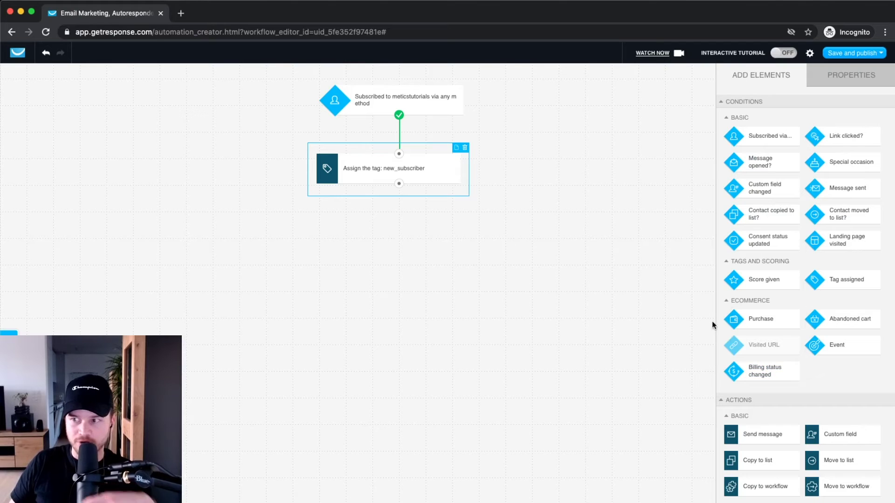
{"action": "scroll", "coordinate": [786, 353], "scroll_direction": "up", "scroll_amount": 5}
{"action": "scroll", "coordinate": [767, 312], "scroll_direction": "down", "scroll_amount": 5}
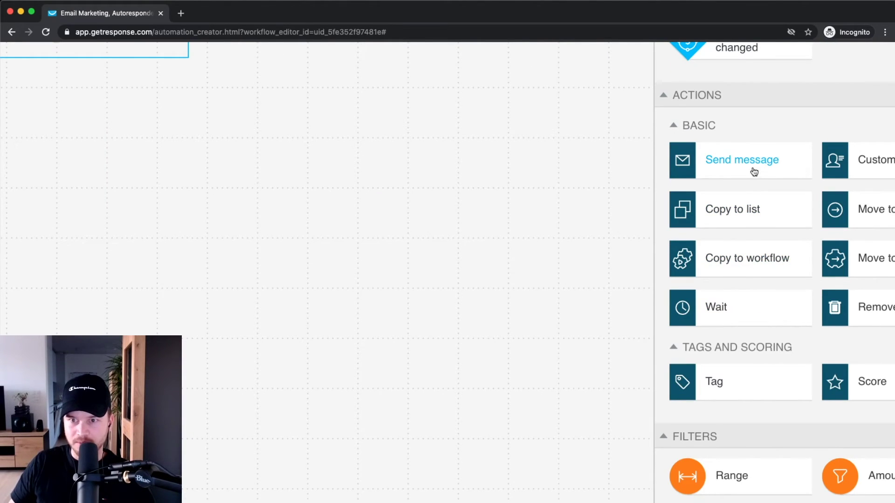
{"action": "scroll", "coordinate": [753, 170], "scroll_direction": "down", "scroll_amount": 5}
{"action": "left_click_drag", "start_coordinate": [765, 252], "coordinate": [382, 234]}
{"action": "left_click_drag", "start_coordinate": [398, 187], "coordinate": [392, 235]}
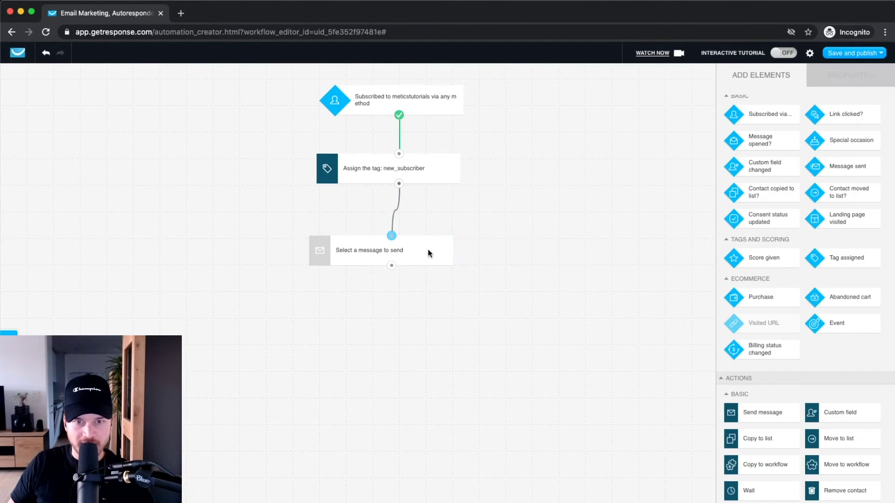
{"action": "left_click", "coordinate": [426, 248]}
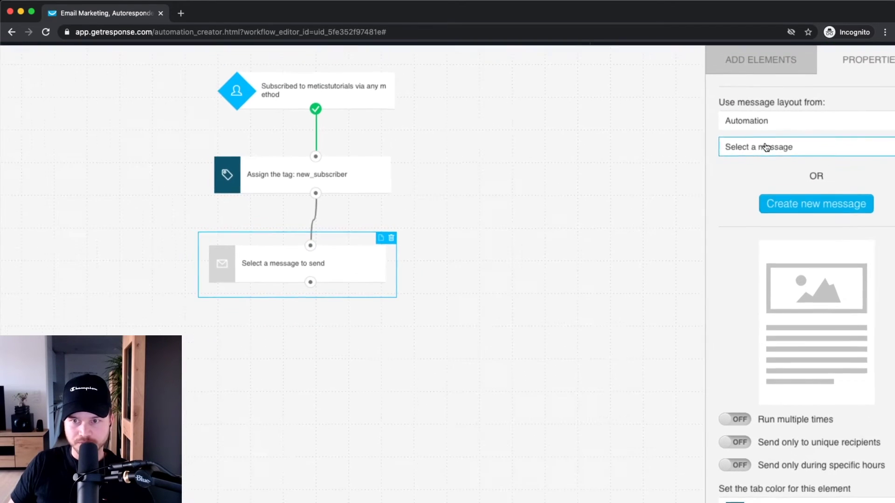
- Start creating a new message for the send-message step
{"action": "left_click", "coordinate": [784, 145]}
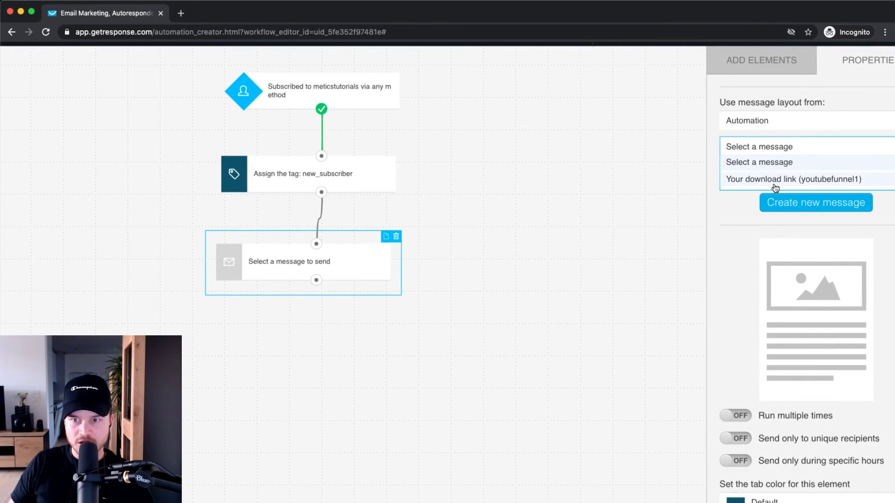
{"action": "left_click", "coordinate": [737, 227]}
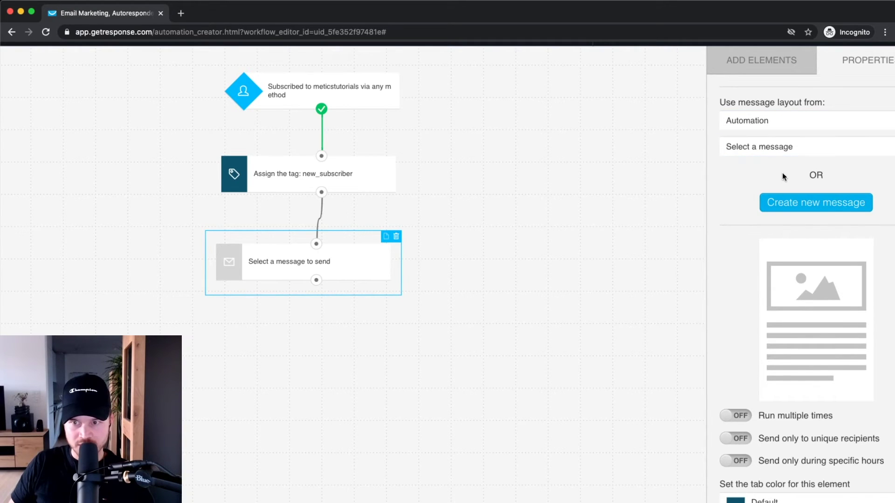
{"action": "scroll", "coordinate": [783, 176], "scroll_direction": "right", "scroll_amount": 2}
{"action": "scroll", "coordinate": [814, 199], "scroll_direction": "up", "scroll_amount": 1}
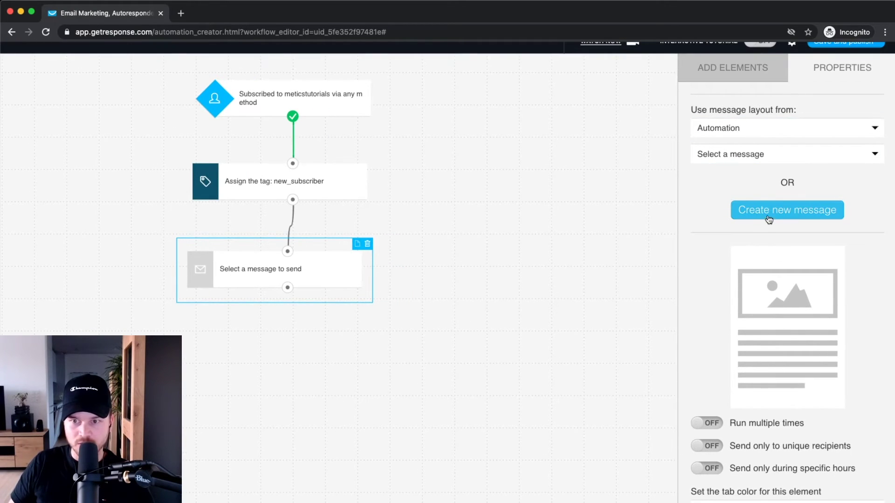
{"action": "right_click", "coordinate": [768, 212]}
{"action": "left_click", "coordinate": [744, 210]}
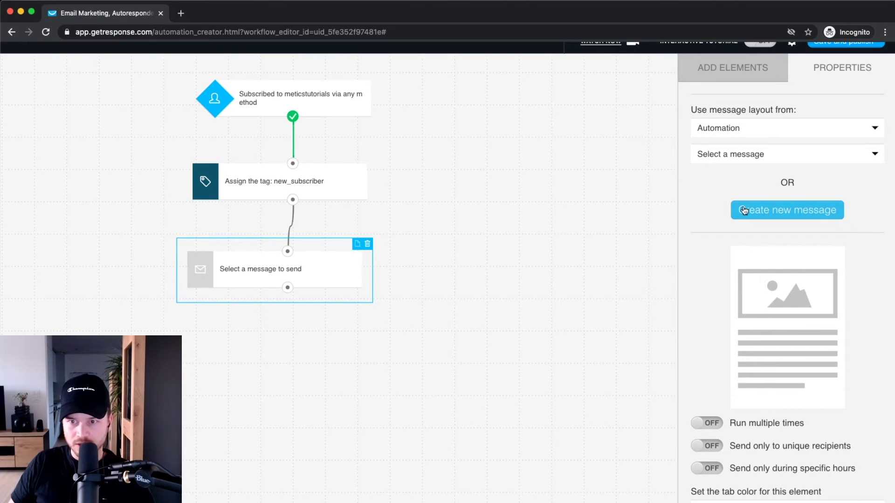
{"action": "left_click", "coordinate": [756, 214]}
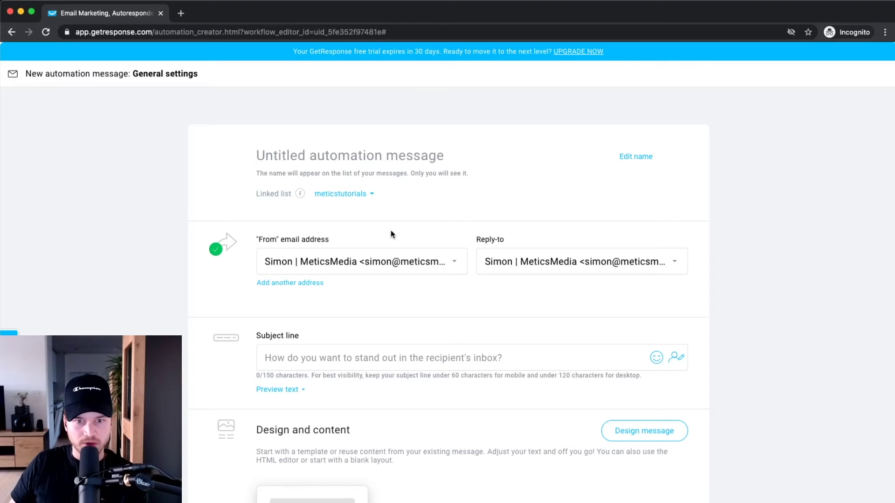
- Enter the subject 'gr3grge', design the message from a predesigned template, and save it
{"action": "scroll", "coordinate": [310, 284], "scroll_direction": "down", "scroll_amount": 5}
{"action": "left_click", "coordinate": [341, 203]}
{"action": "type", "text": "gr3grge"}
{"action": "scroll", "coordinate": [326, 233], "scroll_direction": "down", "scroll_amount": 1}
{"action": "left_click", "coordinate": [454, 217]}
{"action": "left_click", "coordinate": [620, 232]}
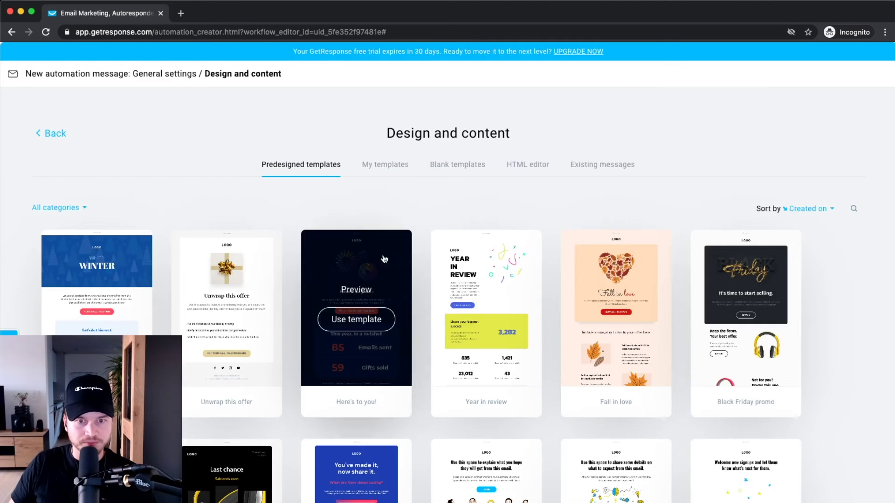
{"action": "left_click", "coordinate": [357, 320]}
{"action": "scroll", "coordinate": [643, 320], "scroll_direction": "down", "scroll_amount": 5}
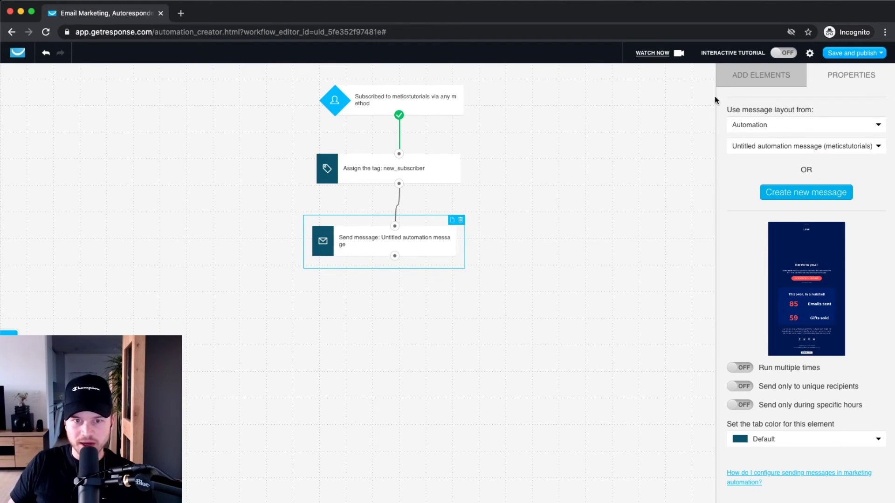
{"action": "left_click_drag", "start_coordinate": [410, 246], "coordinate": [418, 245]}
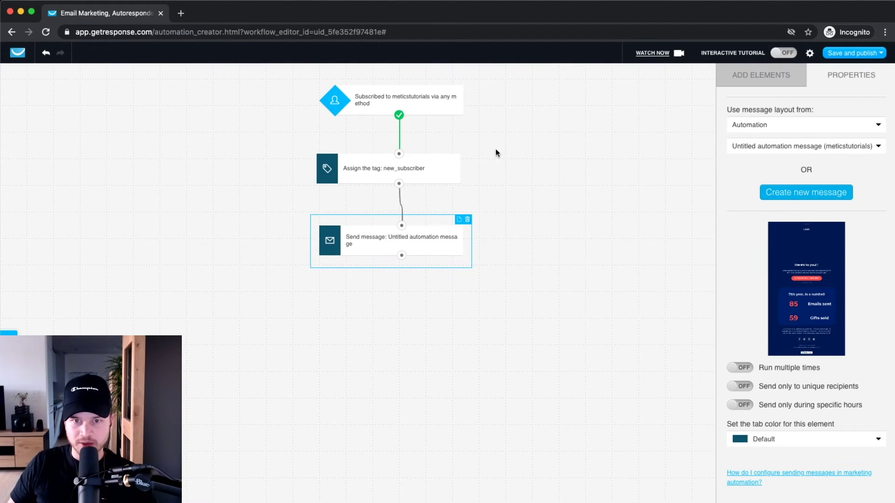
{"action": "left_click", "coordinate": [842, 146]}
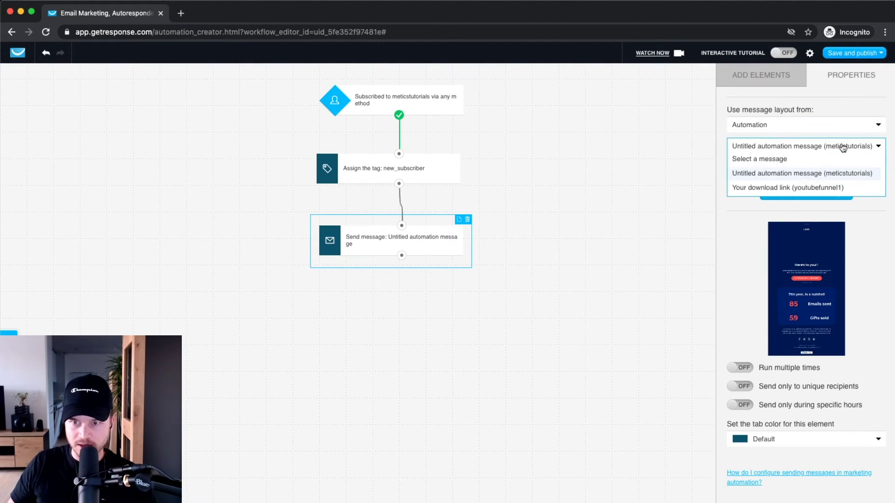
{"action": "left_click", "coordinate": [798, 174]}
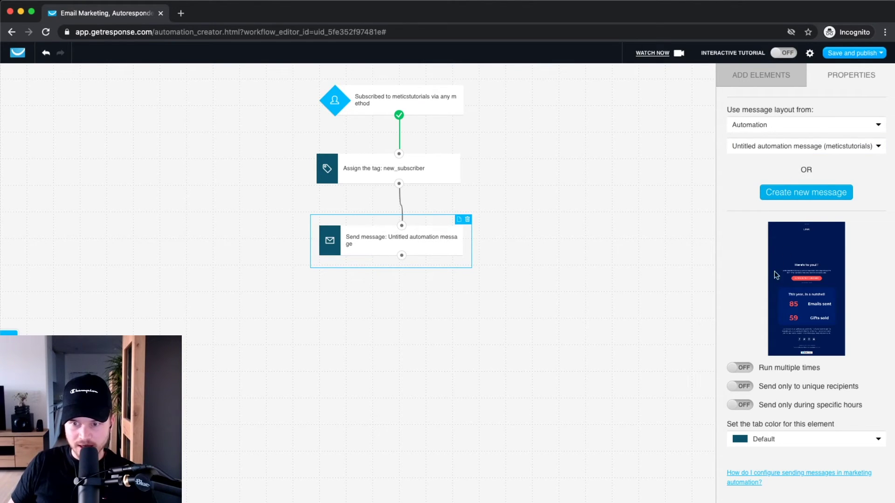
{"action": "left_click", "coordinate": [429, 300]}
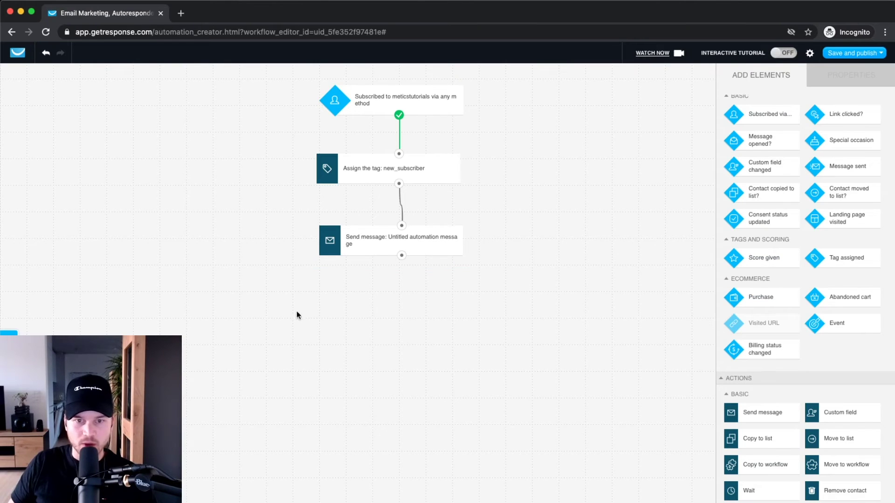
{"action": "left_click", "coordinate": [448, 243]}
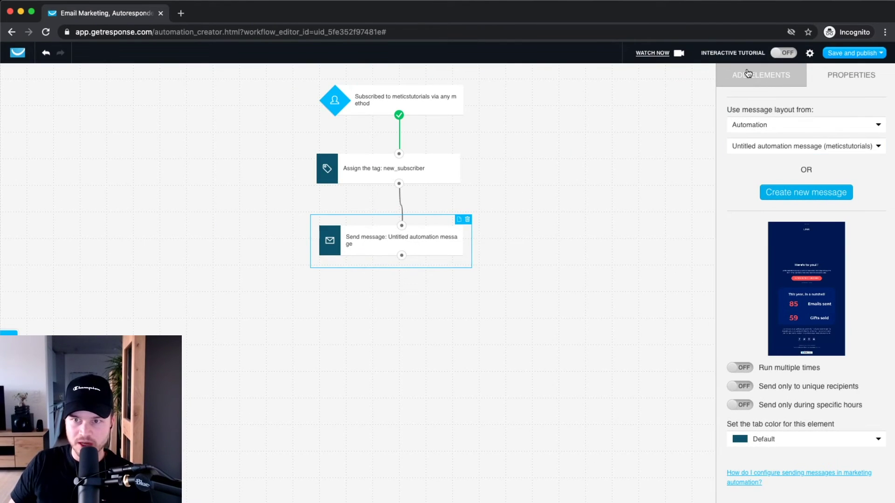
- Add a Wait step linked after the Send message step
{"action": "left_click", "coordinate": [748, 73]}
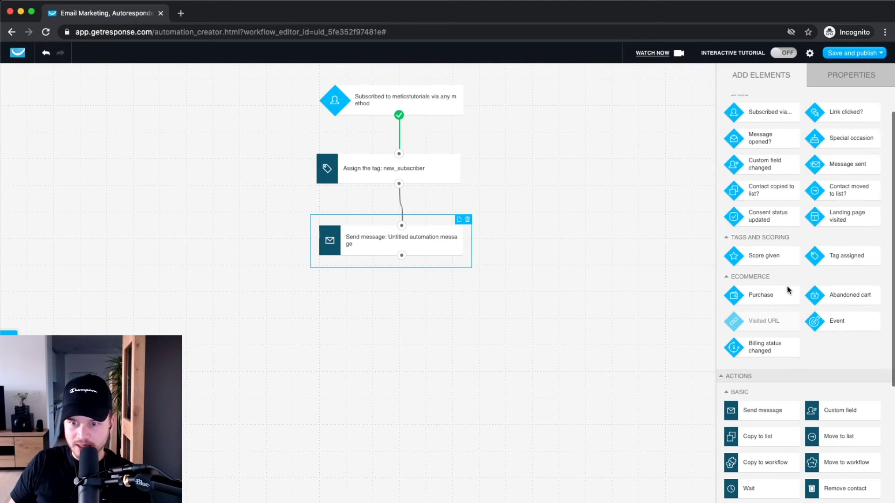
{"action": "scroll", "coordinate": [789, 292], "scroll_direction": "down", "scroll_amount": 3}
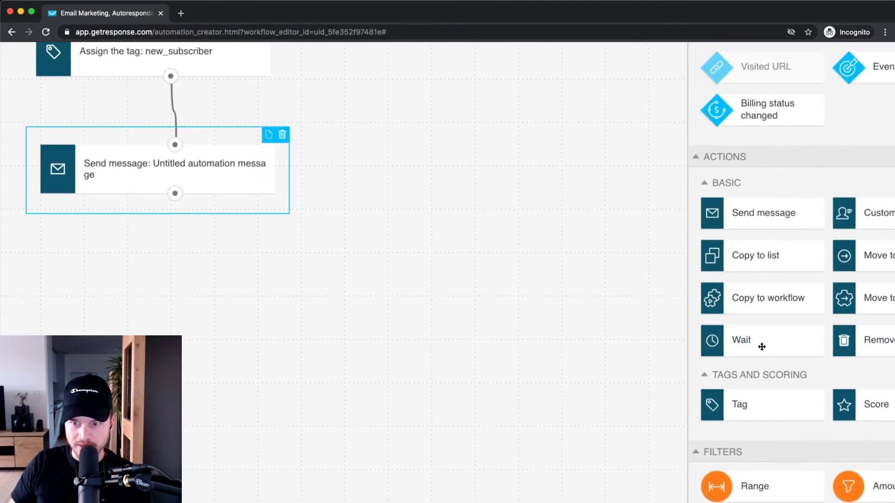
{"action": "left_click_drag", "start_coordinate": [761, 347], "coordinate": [154, 261]}
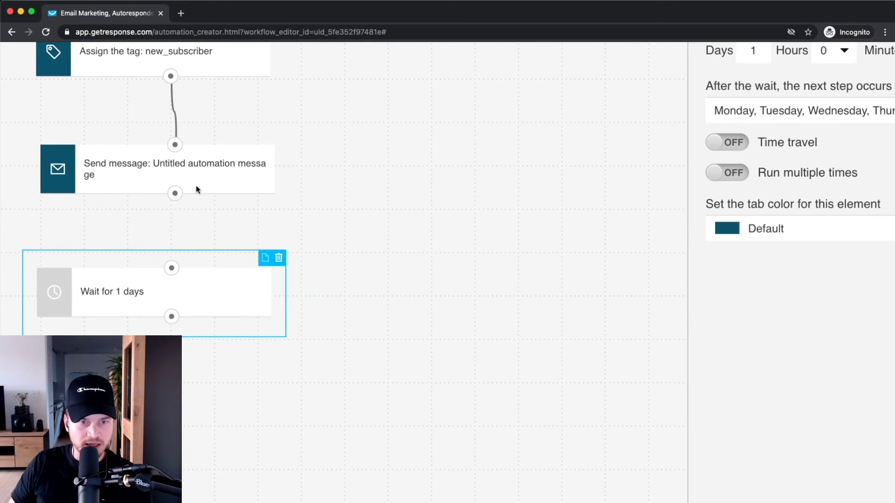
{"action": "left_click_drag", "start_coordinate": [174, 194], "coordinate": [171, 267]}
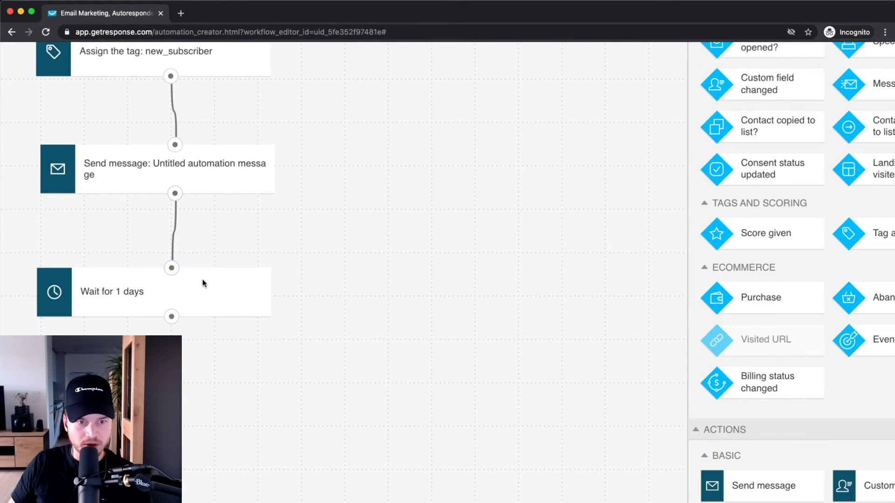
- Set the wait delay to 3 days and close its settings
{"action": "left_click", "coordinate": [217, 288]}
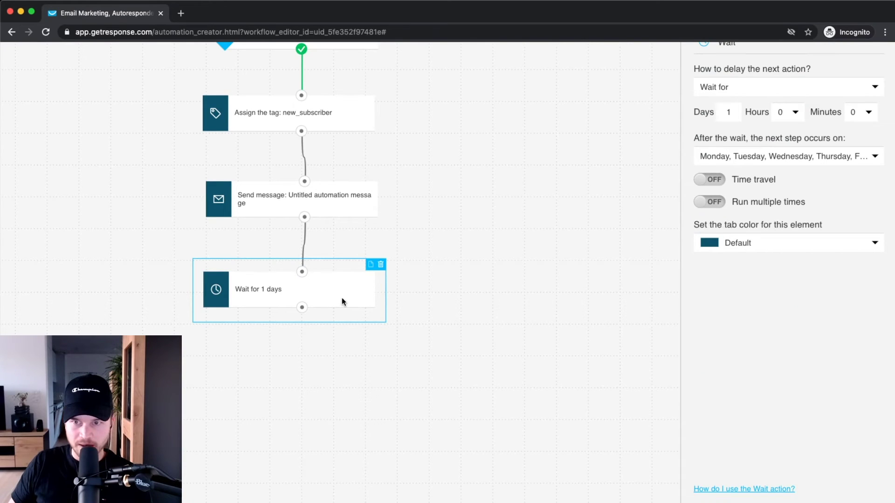
{"action": "scroll", "coordinate": [739, 154], "scroll_direction": "up", "scroll_amount": 1}
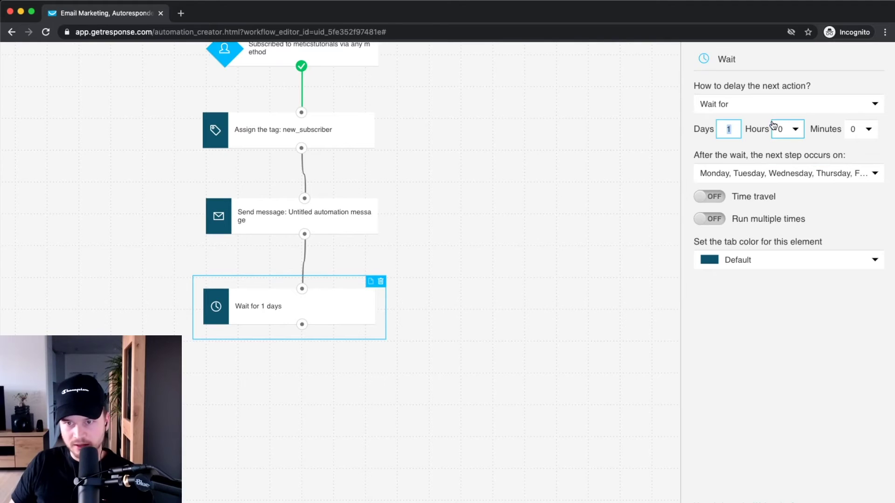
{"action": "scroll", "coordinate": [747, 129], "scroll_direction": "up", "scroll_amount": 3}
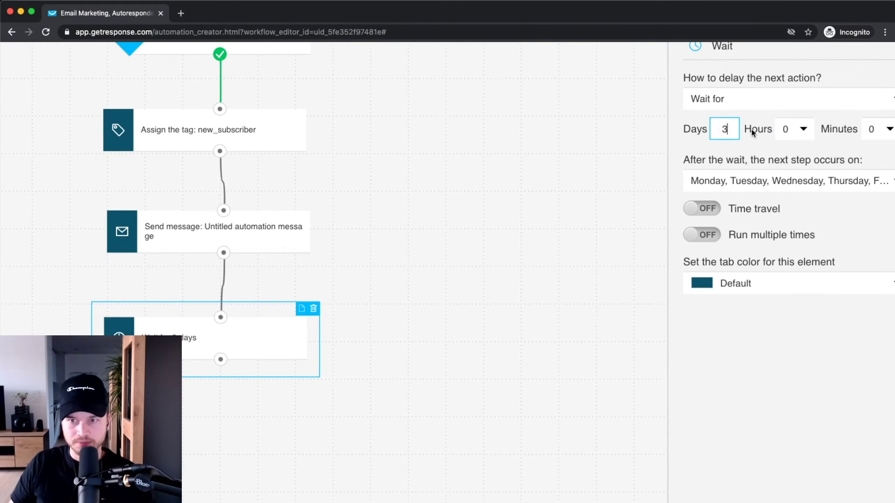
{"action": "scroll", "coordinate": [748, 132], "scroll_direction": "right", "scroll_amount": 2}
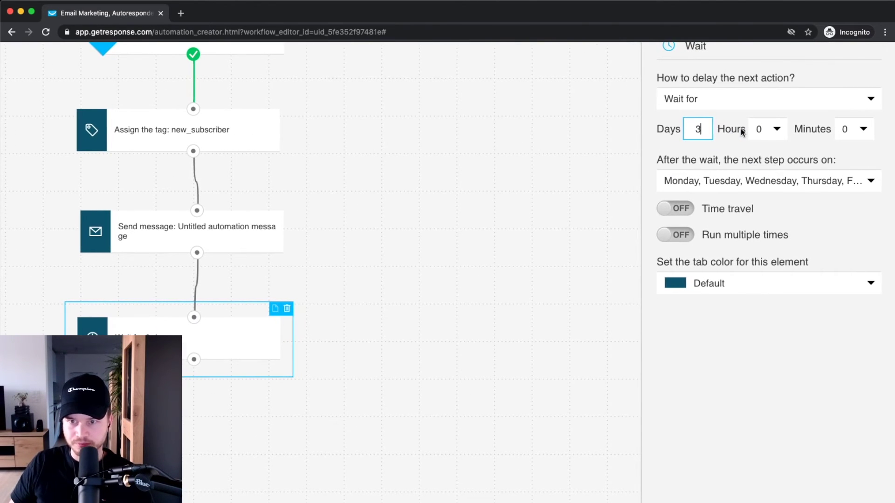
{"action": "scroll", "coordinate": [742, 131], "scroll_direction": "down", "scroll_amount": 3}
{"action": "left_click", "coordinate": [615, 396]}
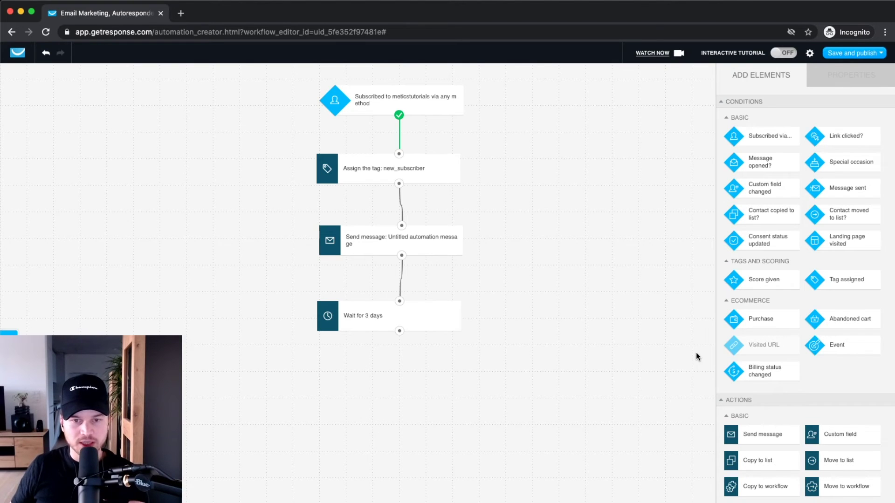
{"action": "scroll", "coordinate": [433, 277], "scroll_direction": "up", "scroll_amount": 3}
{"action": "left_click", "coordinate": [419, 246]}
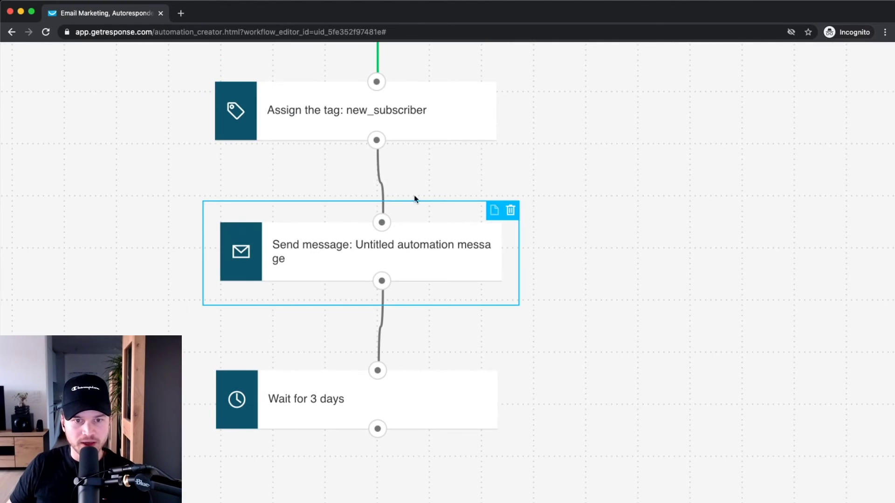
{"action": "scroll", "coordinate": [404, 245], "scroll_direction": "up", "scroll_amount": 3}
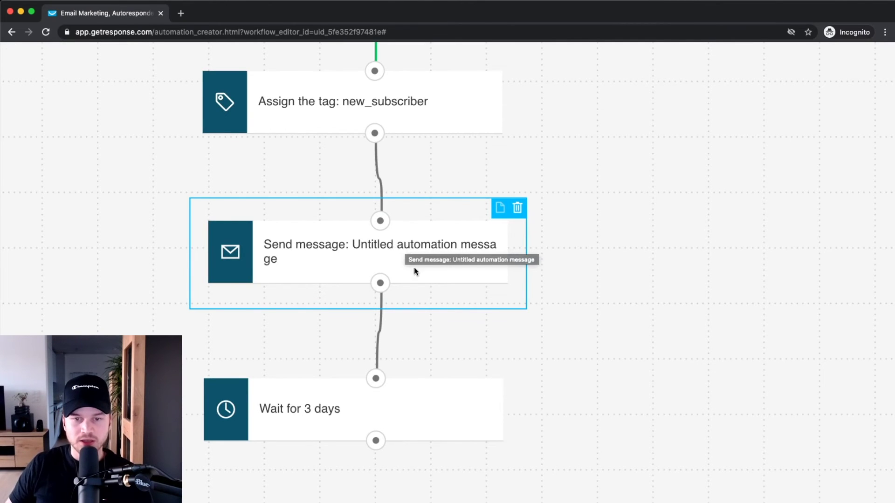
{"action": "scroll", "coordinate": [414, 267], "scroll_direction": "down", "scroll_amount": 5}
{"action": "left_click", "coordinate": [760, 75]}
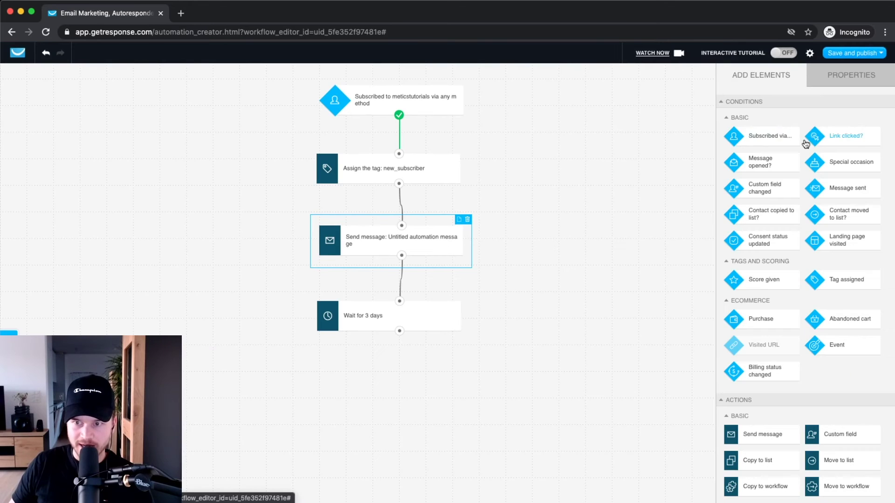
{"action": "scroll", "coordinate": [857, 146], "scroll_direction": "up", "scroll_amount": 5}
{"action": "scroll", "coordinate": [816, 100], "scroll_direction": "down", "scroll_amount": 2}
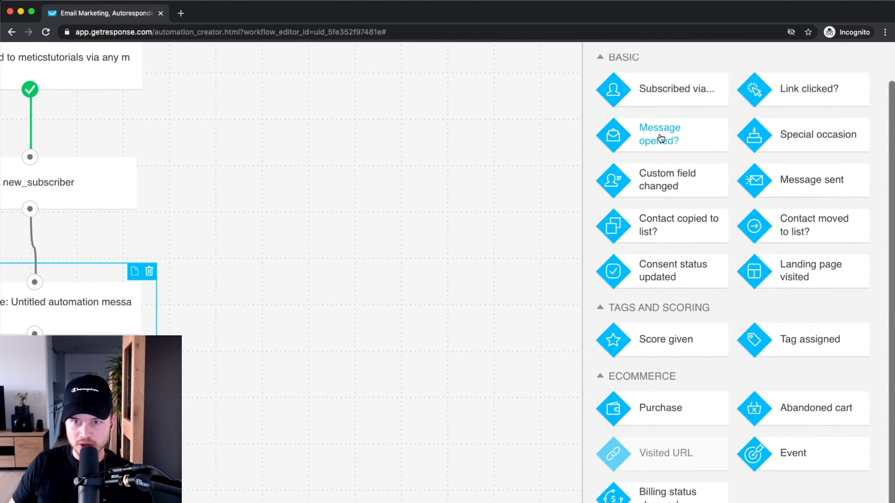
{"action": "scroll", "coordinate": [667, 141], "scroll_direction": "down", "scroll_amount": 1}
- Add a Message opened? condition linked after the Wait step
{"action": "scroll", "coordinate": [669, 143], "scroll_direction": "down", "scroll_amount": 5}
{"action": "left_click_drag", "start_coordinate": [704, 128], "coordinate": [447, 415]}
{"action": "scroll", "coordinate": [401, 350], "scroll_direction": "down", "scroll_amount": 3}
{"action": "left_click_drag", "start_coordinate": [275, 288], "coordinate": [271, 356]}
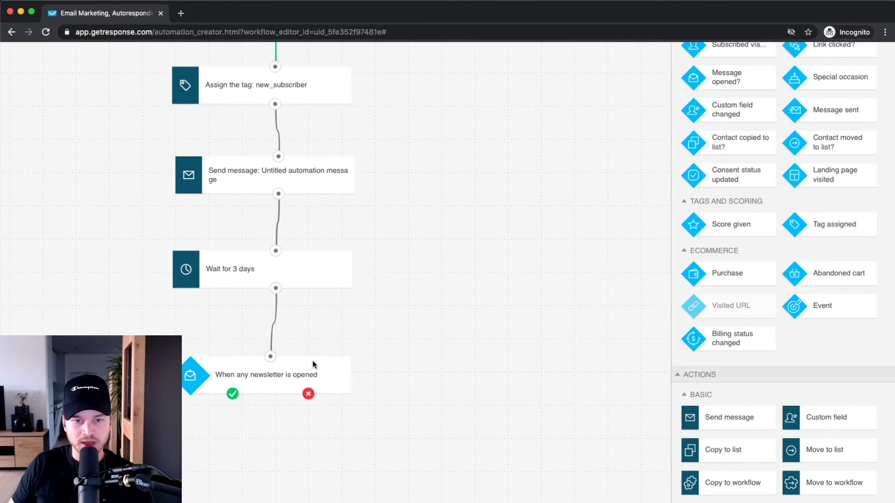
{"action": "left_click", "coordinate": [312, 360]}
- Make the condition track the specific Untitled automation message, with a 3-day timeout
{"action": "scroll", "coordinate": [764, 314], "scroll_direction": "up", "scroll_amount": 4}
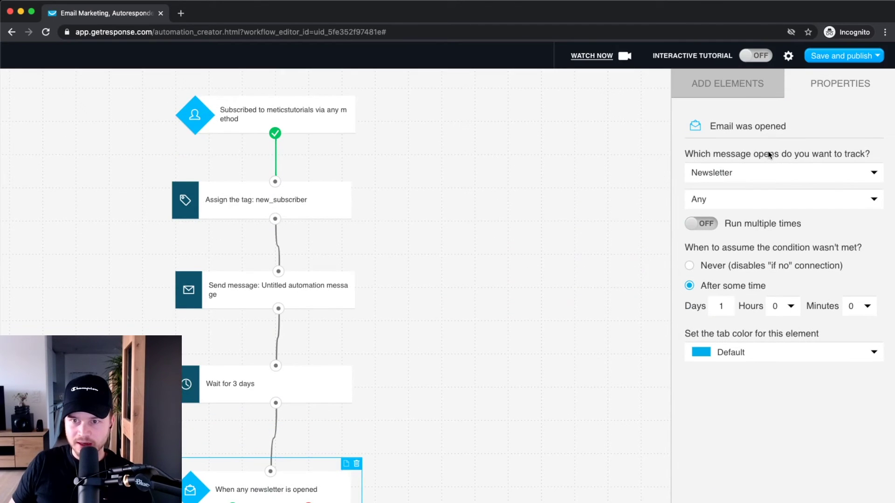
{"action": "left_click", "coordinate": [791, 156]}
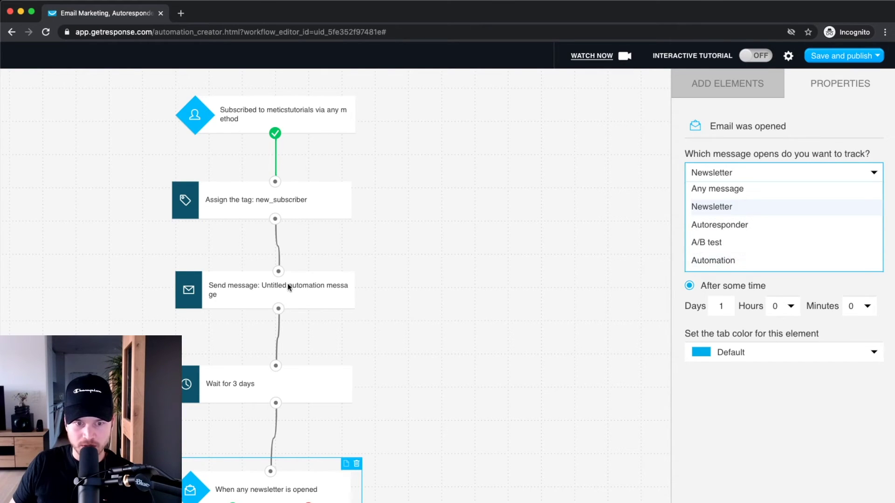
{"action": "left_click", "coordinate": [714, 258]}
{"action": "left_click", "coordinate": [728, 198]}
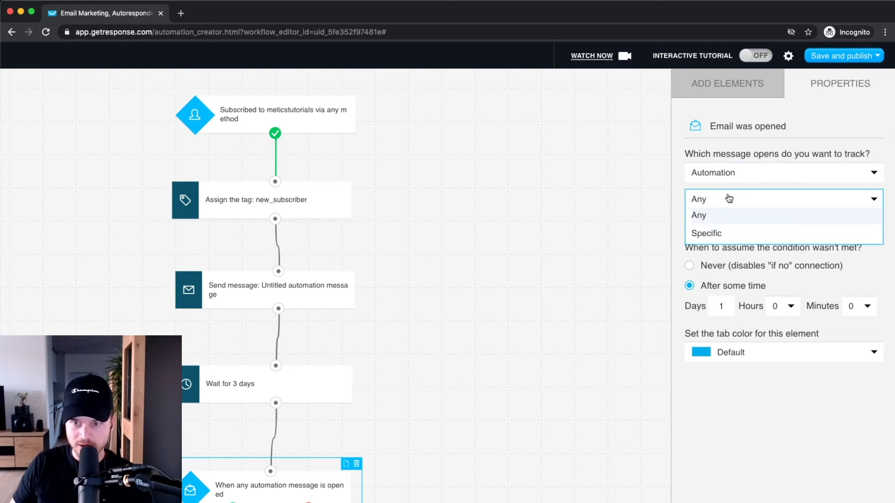
{"action": "left_click", "coordinate": [735, 234]}
{"action": "left_click", "coordinate": [733, 248]}
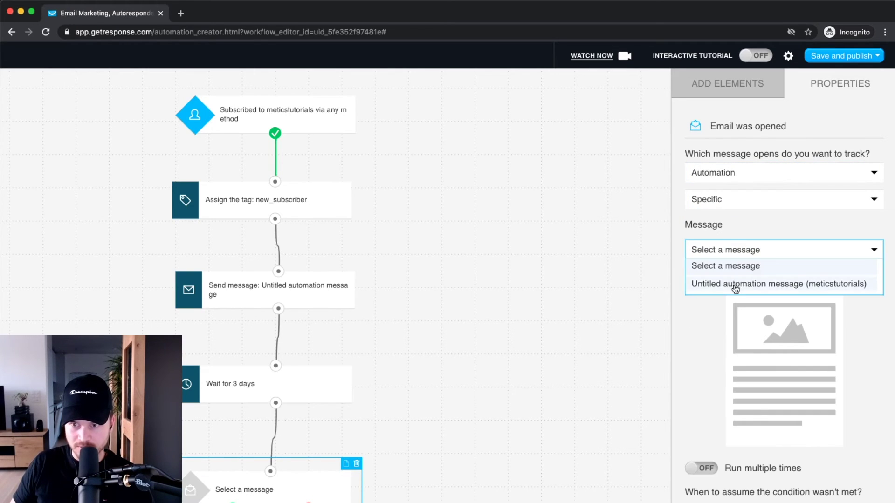
{"action": "left_click", "coordinate": [734, 287]}
{"action": "scroll", "coordinate": [665, 347], "scroll_direction": "down", "scroll_amount": 3}
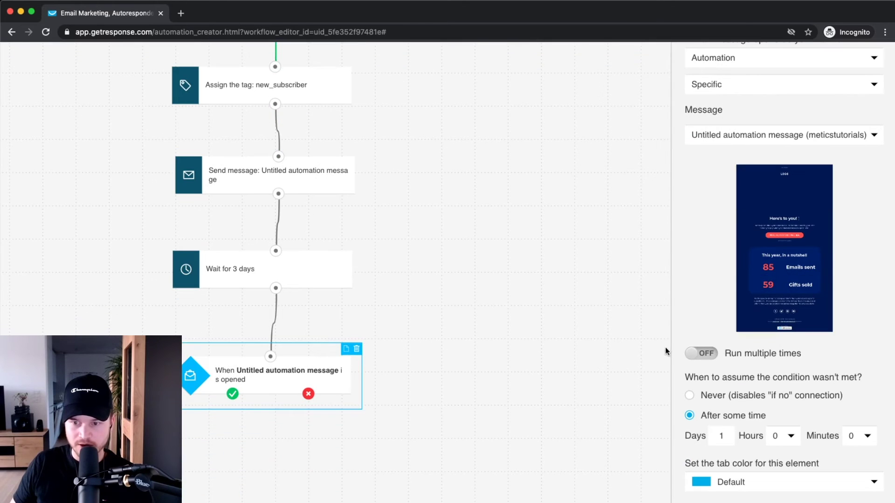
{"action": "scroll", "coordinate": [711, 443], "scroll_direction": "down", "scroll_amount": 2}
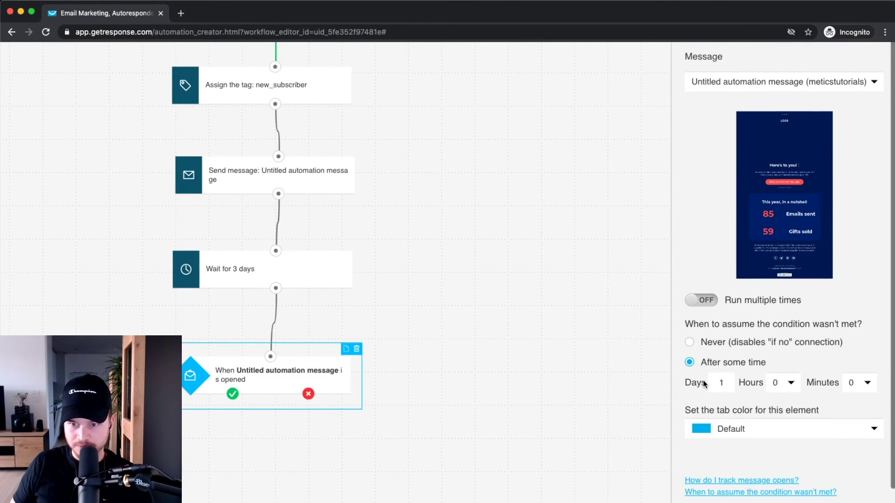
{"action": "scroll", "coordinate": [745, 364], "scroll_direction": "down", "scroll_amount": 1}
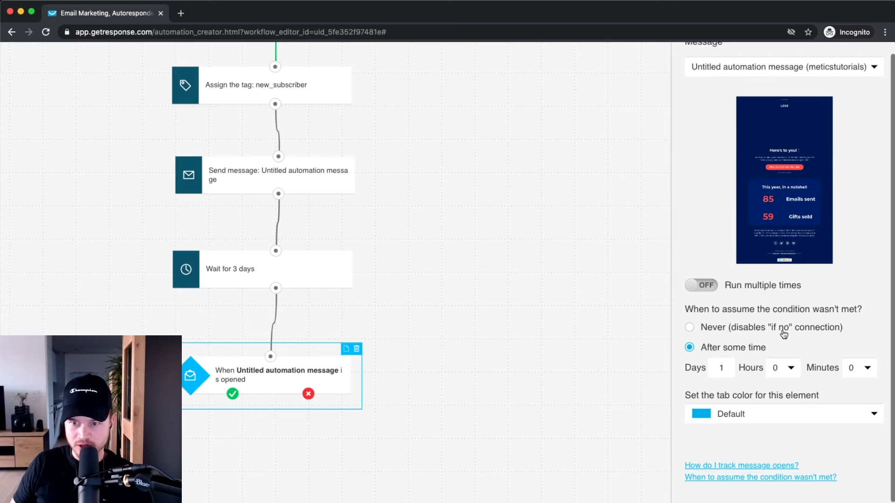
{"action": "double_click", "coordinate": [730, 369]}
{"action": "type", "text": "3"}
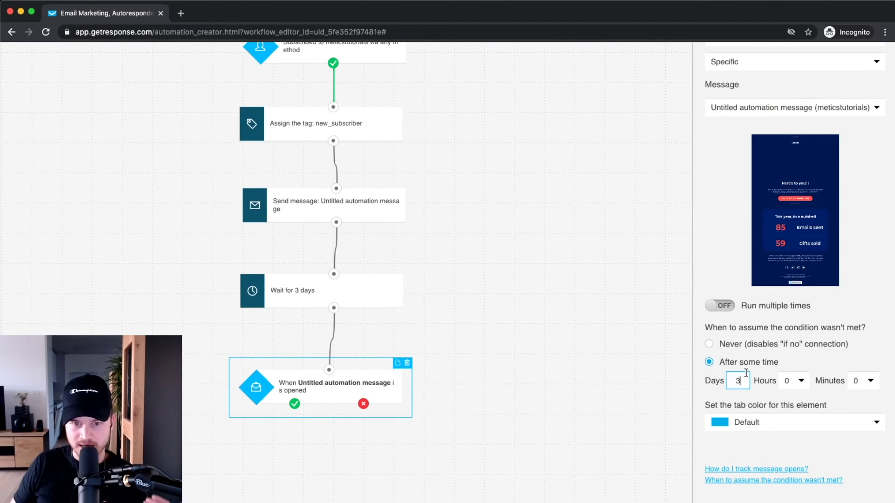
- Add a Send message step on the condition's not-opened branch
{"action": "left_click", "coordinate": [641, 352]}
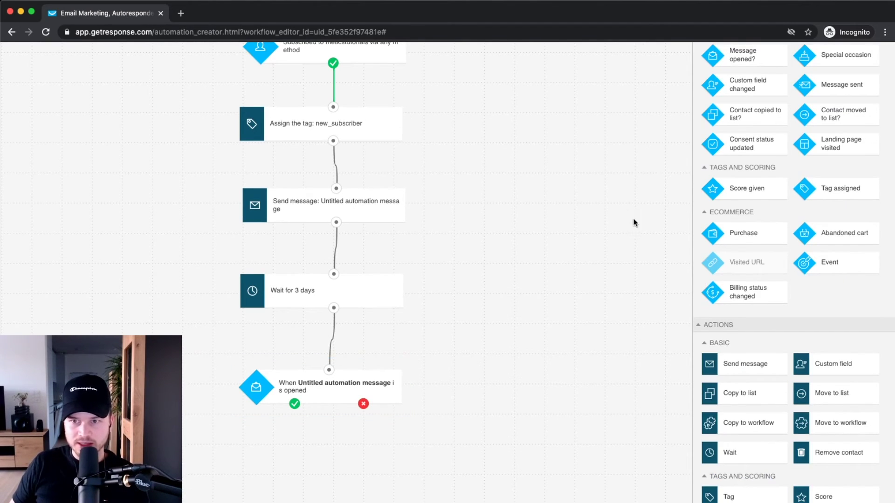
{"action": "left_click_drag", "start_coordinate": [733, 365], "coordinate": [438, 425]}
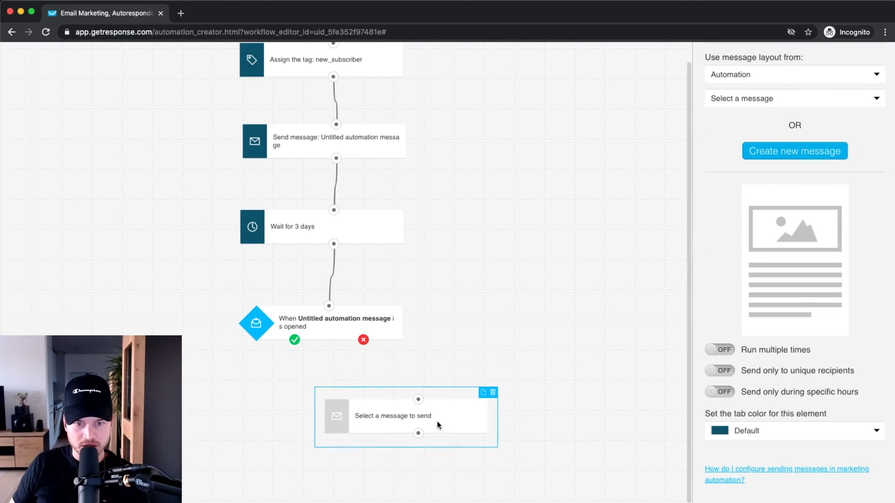
{"action": "left_click_drag", "start_coordinate": [364, 339], "coordinate": [419, 400]}
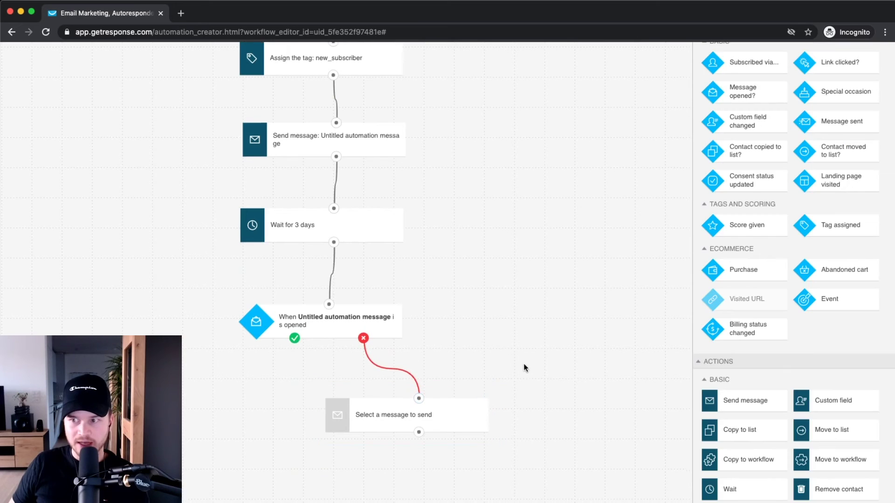
{"action": "left_click", "coordinate": [407, 411]}
{"action": "scroll", "coordinate": [426, 416], "scroll_direction": "up", "scroll_amount": 3}
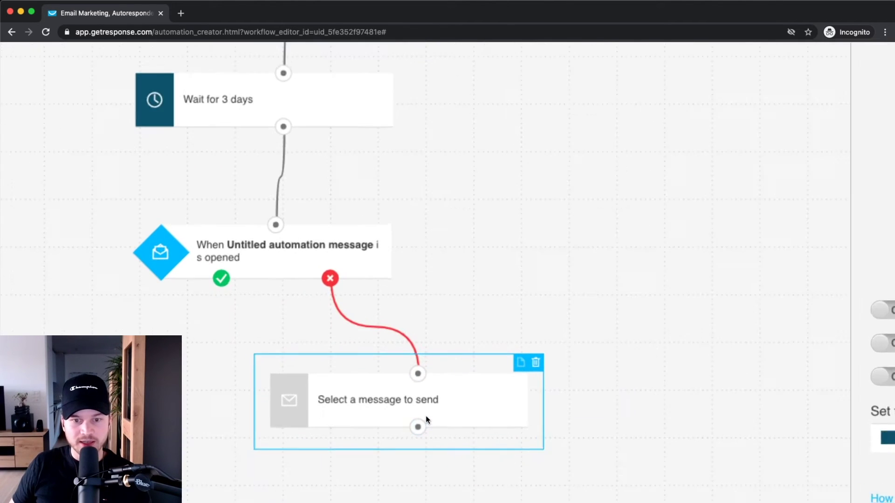
{"action": "scroll", "coordinate": [426, 416], "scroll_direction": "up", "scroll_amount": 2}
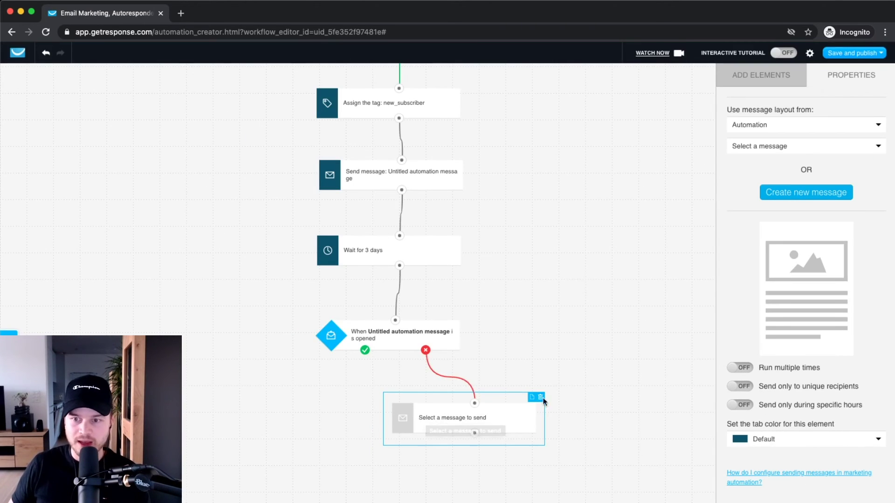
- Add a second Send message step on the condition's opened branch
{"action": "left_click", "coordinate": [756, 80]}
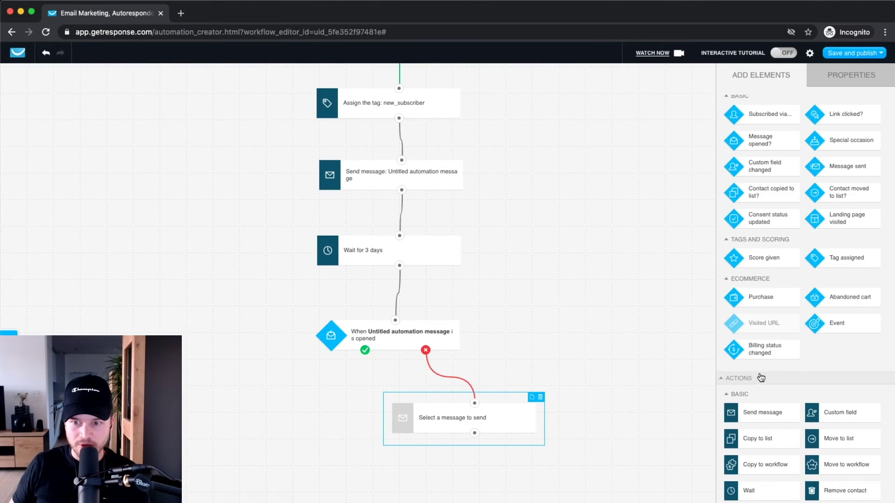
{"action": "scroll", "coordinate": [760, 373], "scroll_direction": "down", "scroll_amount": 3}
{"action": "left_click_drag", "start_coordinate": [760, 365], "coordinate": [284, 392]}
{"action": "left_click_drag", "start_coordinate": [365, 350], "coordinate": [286, 395]}
{"action": "left_click", "coordinate": [328, 412]}
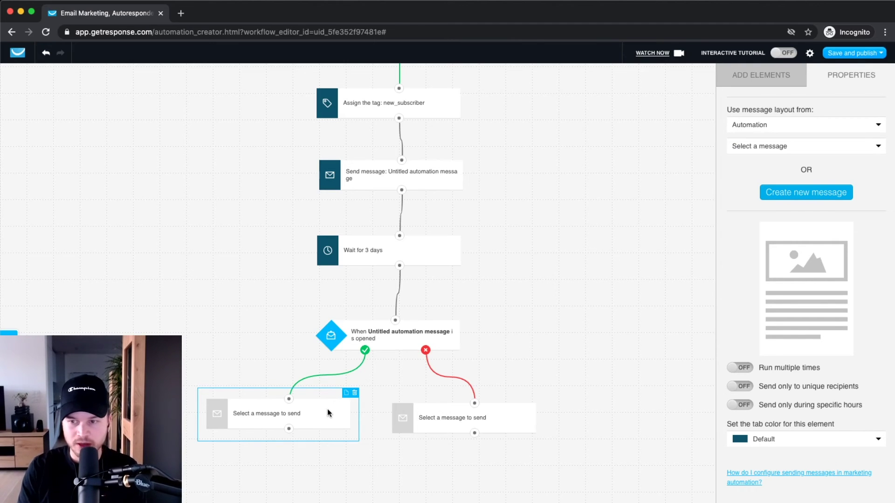
- Place a Remove contact (Remove from list) action on the canvas below the condition branches
{"action": "left_click", "coordinate": [527, 280]}
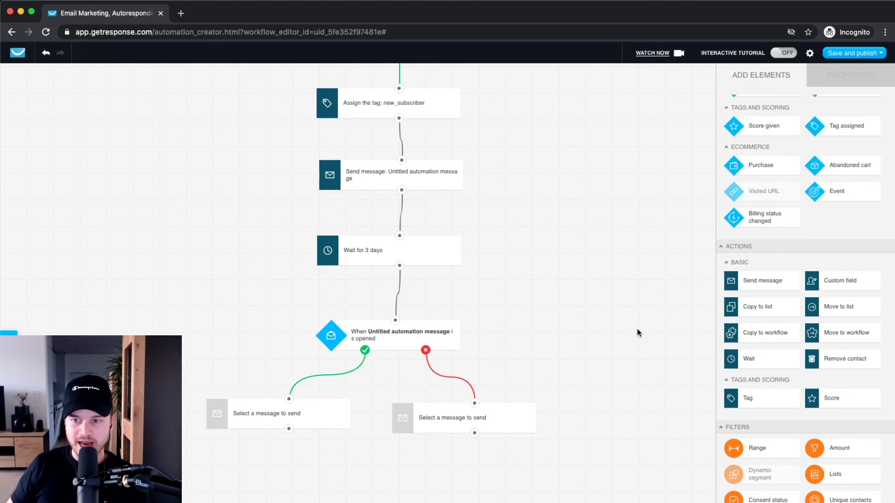
{"action": "scroll", "coordinate": [801, 346], "scroll_direction": "down", "scroll_amount": 2}
{"action": "left_click_drag", "start_coordinate": [742, 346], "coordinate": [486, 466]}
{"action": "scroll", "coordinate": [571, 424], "scroll_direction": "down", "scroll_amount": 2}
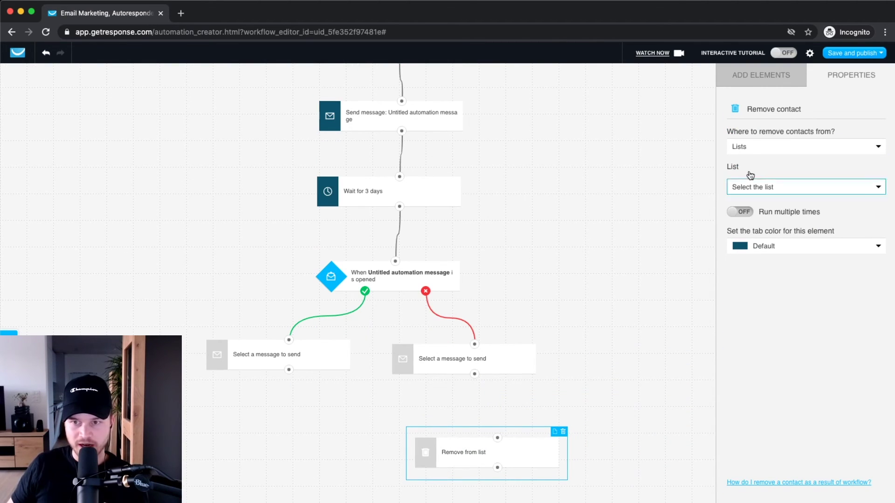
- Add a Score step to the canvas beside the Remove from list action
{"action": "left_click", "coordinate": [762, 75]}
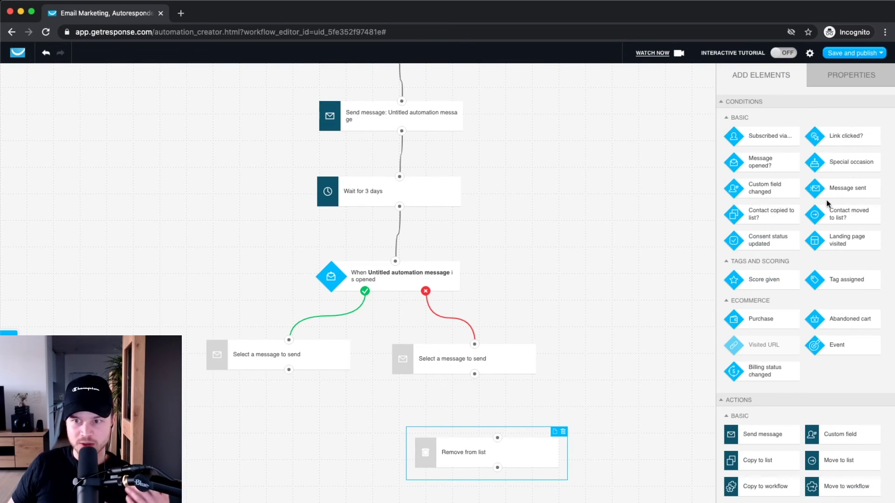
{"action": "scroll", "coordinate": [765, 364], "scroll_direction": "down", "scroll_amount": 4}
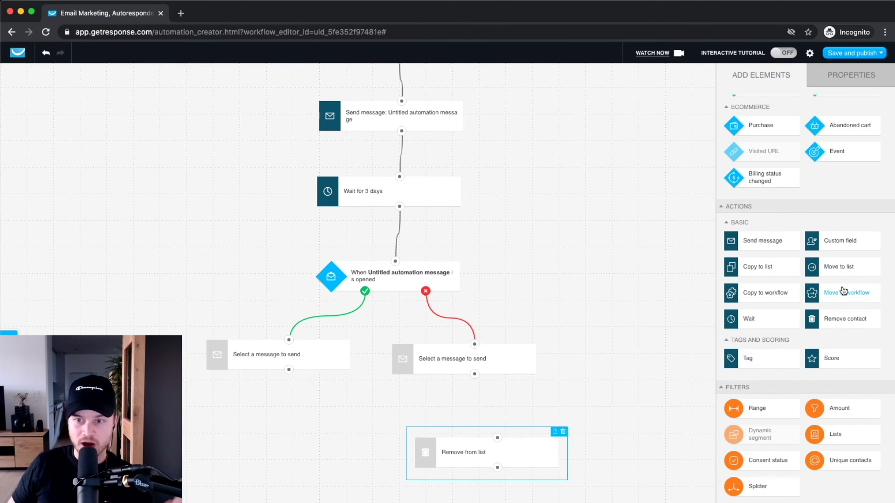
{"action": "left_click_drag", "start_coordinate": [827, 372], "coordinate": [615, 407]}
{"action": "scroll", "coordinate": [612, 454], "scroll_direction": "down", "scroll_amount": 3}
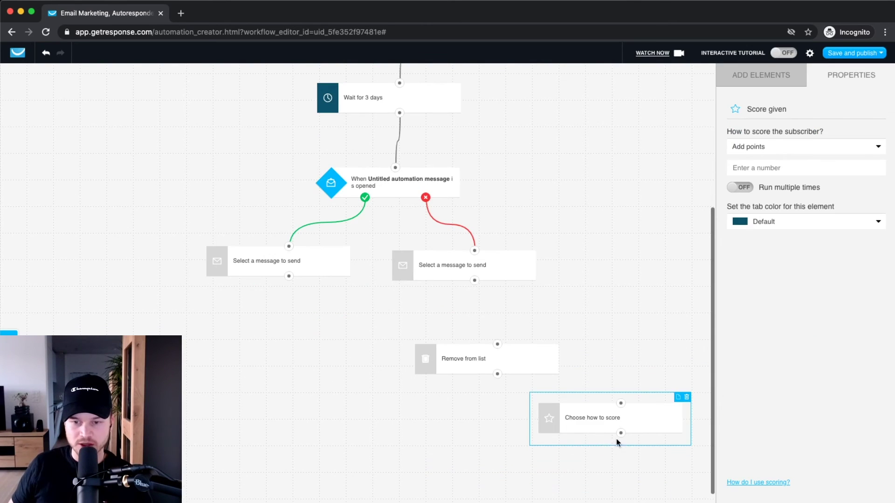
{"action": "left_click_drag", "start_coordinate": [616, 438], "coordinate": [543, 434]}
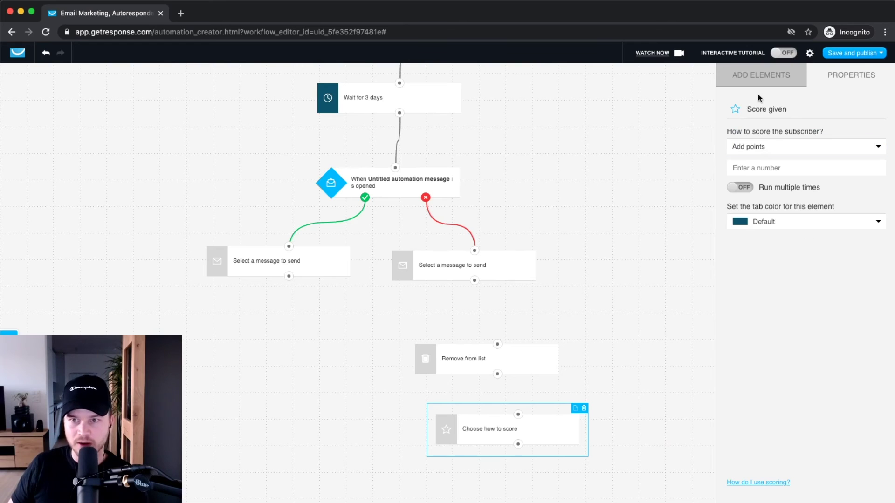
{"action": "left_click", "coordinate": [760, 76]}
{"action": "scroll", "coordinate": [772, 336], "scroll_direction": "down", "scroll_amount": 4}
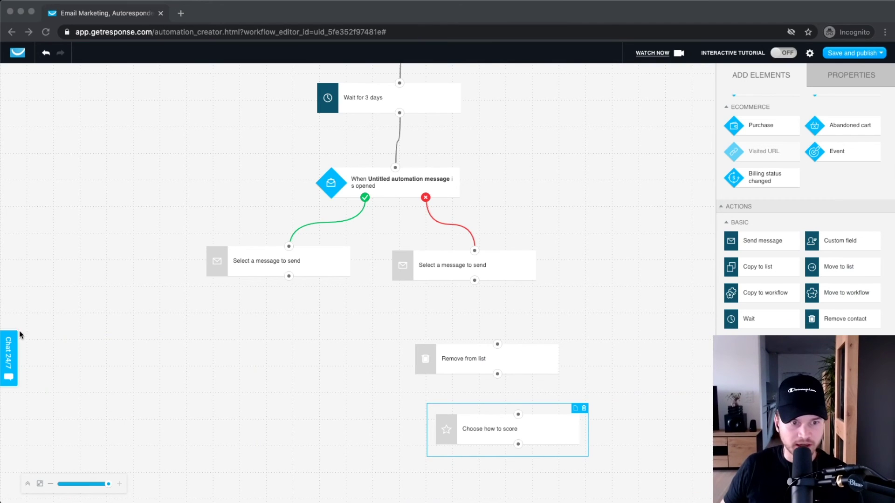
{"action": "left_click", "coordinate": [9, 354]}
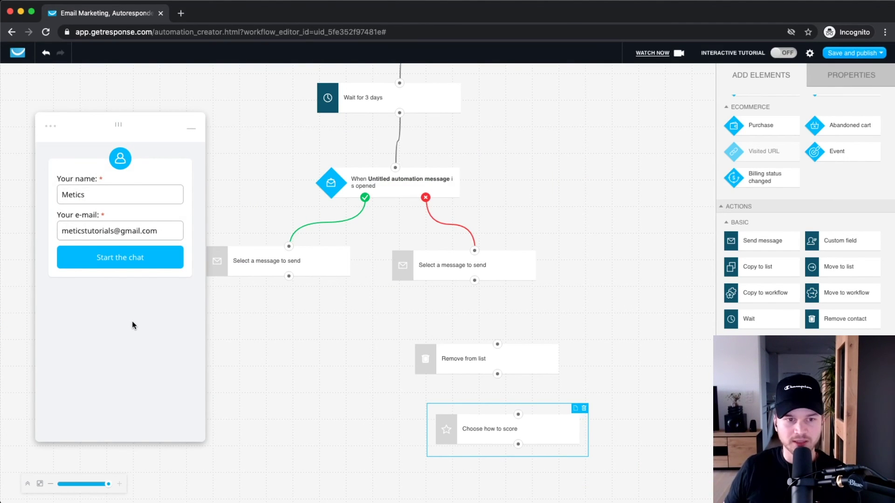
{"action": "left_click", "coordinate": [111, 258]}
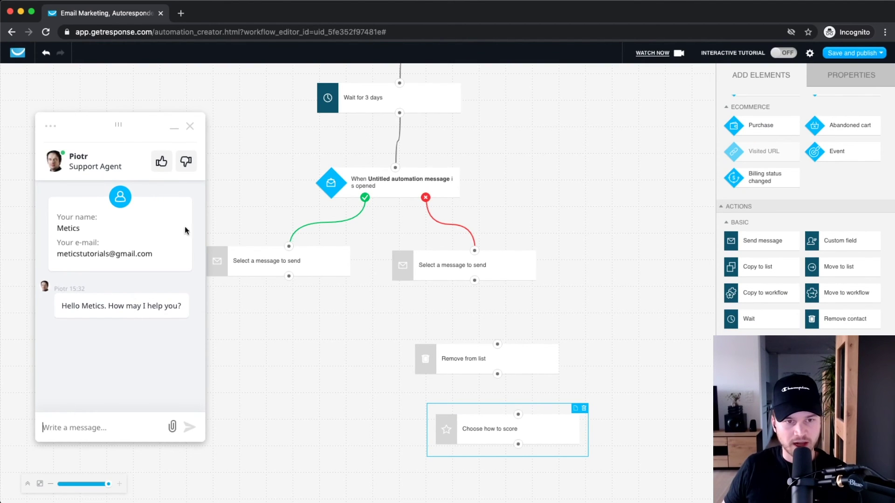
{"action": "left_click", "coordinate": [190, 126]}
{"action": "left_click", "coordinate": [126, 230]}
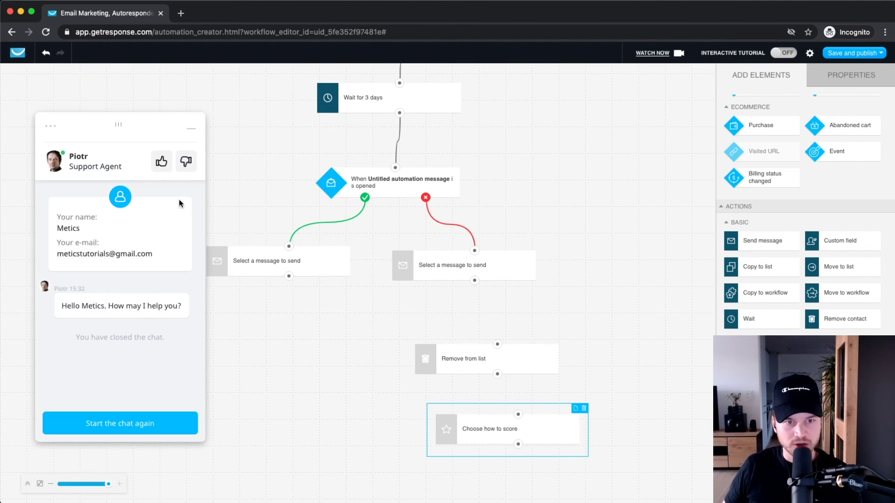
{"action": "left_click", "coordinate": [191, 128]}
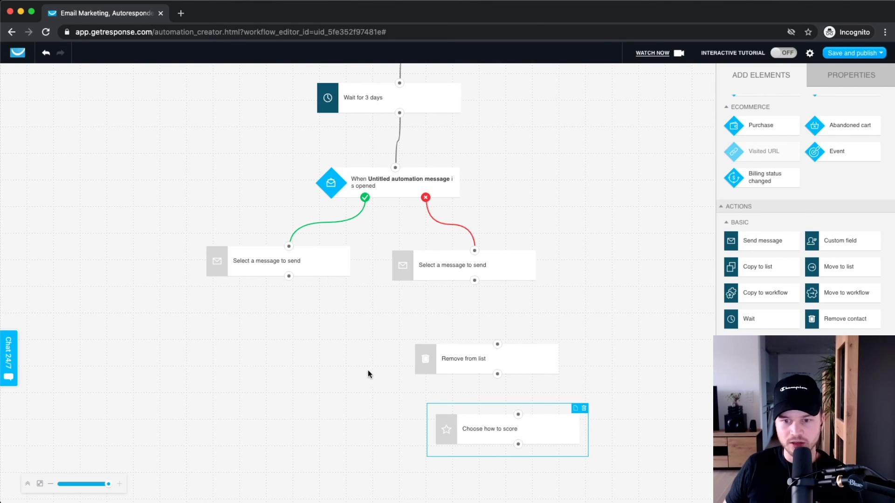
{"action": "left_click", "coordinate": [582, 332]}
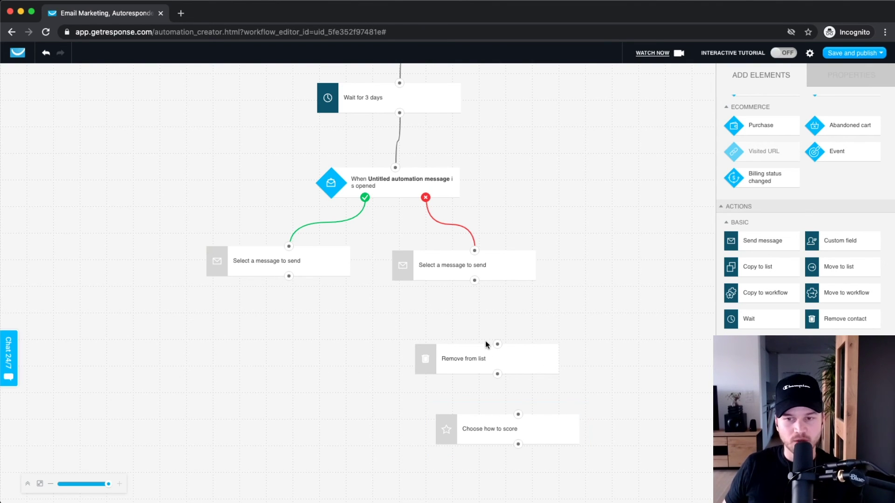
- Delete the Remove from list and Score steps from the canvas
{"action": "left_click", "coordinate": [516, 366]}
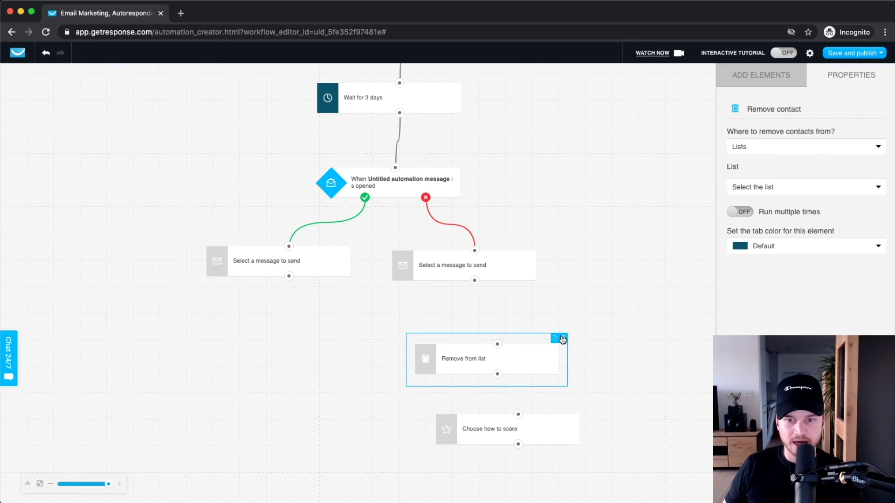
{"action": "left_click", "coordinate": [564, 339]}
{"action": "left_click", "coordinate": [554, 428]}
{"action": "left_click", "coordinate": [583, 415]}
{"action": "scroll", "coordinate": [518, 320], "scroll_direction": "up", "scroll_amount": 3}
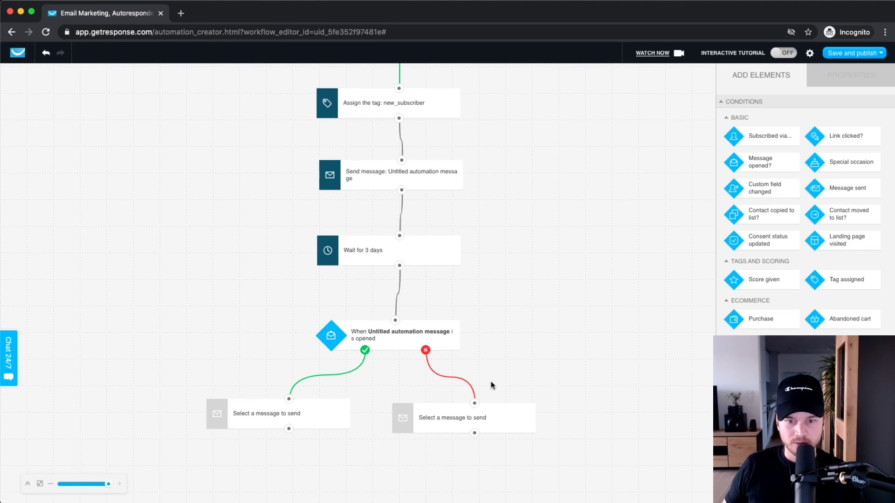
{"action": "scroll", "coordinate": [769, 322], "scroll_direction": "down", "scroll_amount": 5}
- Add Wait steps under the right and left branch messages, connecting the right one
{"action": "mouse_move", "coordinate": [771, 324]}
{"action": "left_mouse_down"}
{"action": "mouse_move", "coordinate": [588, 432]}
{"action": "mouse_move", "coordinate": [483, 446]}
{"action": "left_mouse_up"}
{"action": "left_click_drag", "start_coordinate": [474, 327], "coordinate": [463, 404]}
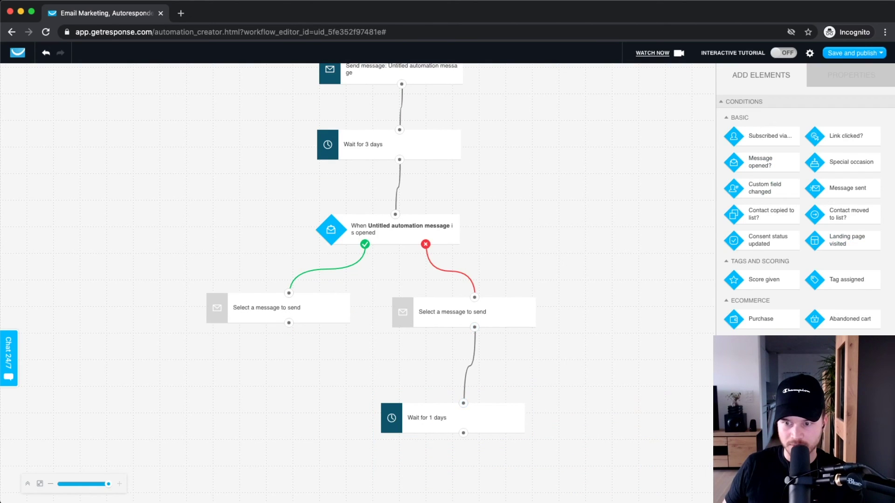
{"action": "scroll", "coordinate": [805, 214], "scroll_direction": "down", "scroll_amount": 5}
{"action": "left_click_drag", "start_coordinate": [760, 330], "coordinate": [283, 370]}
- Set both the right and left branch wait steps to 999 days
{"action": "left_click", "coordinate": [483, 413]}
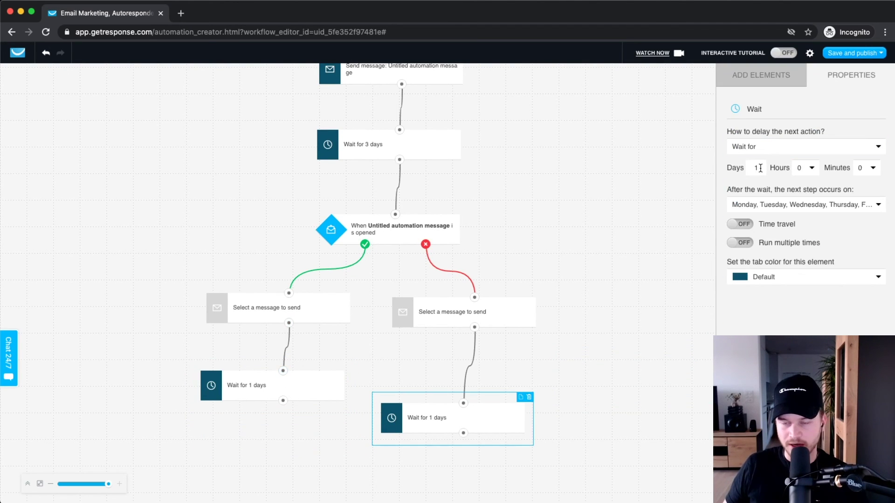
{"action": "left_click_drag", "start_coordinate": [755, 167], "coordinate": [740, 171]}
{"action": "type", "text": "999"}
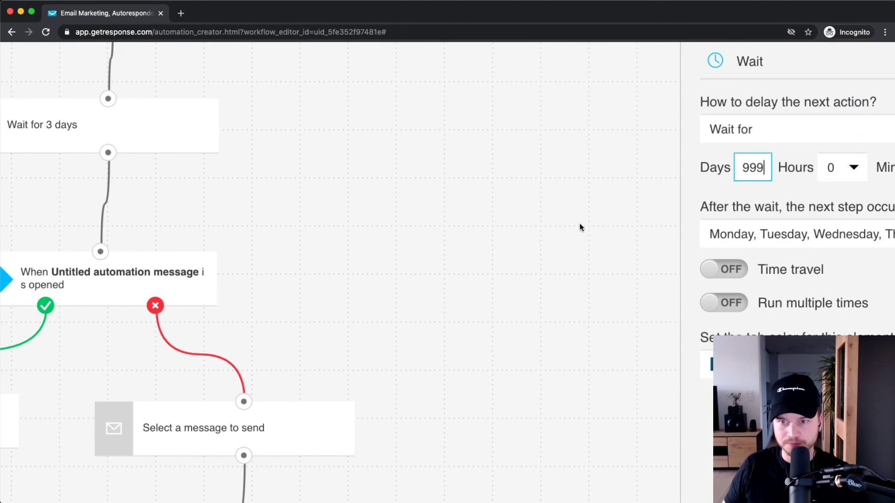
{"action": "left_click", "coordinate": [579, 226]}
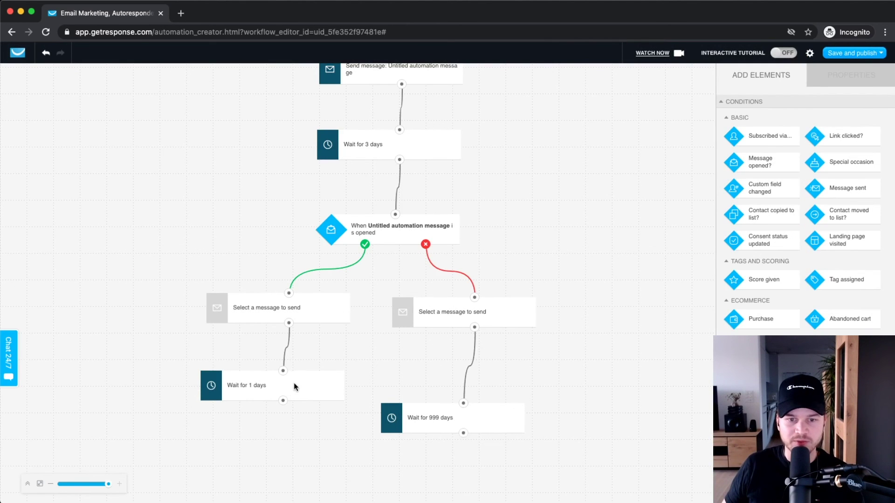
{"action": "left_click", "coordinate": [294, 383]}
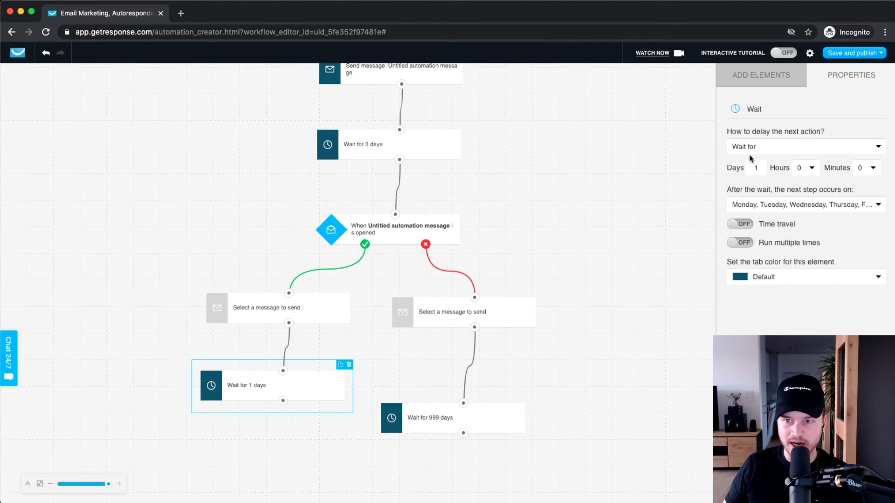
{"action": "left_click_drag", "start_coordinate": [760, 168], "coordinate": [735, 168]}
{"action": "type", "text": "999"}
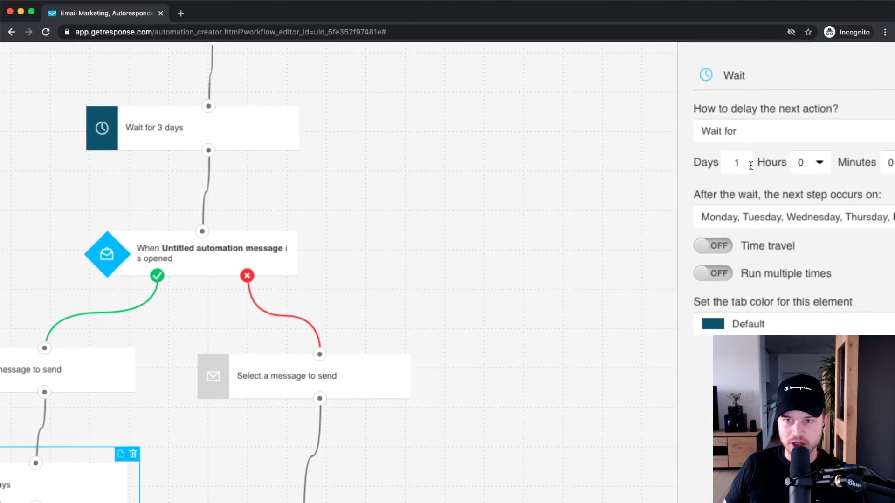
{"action": "left_click", "coordinate": [478, 293]}
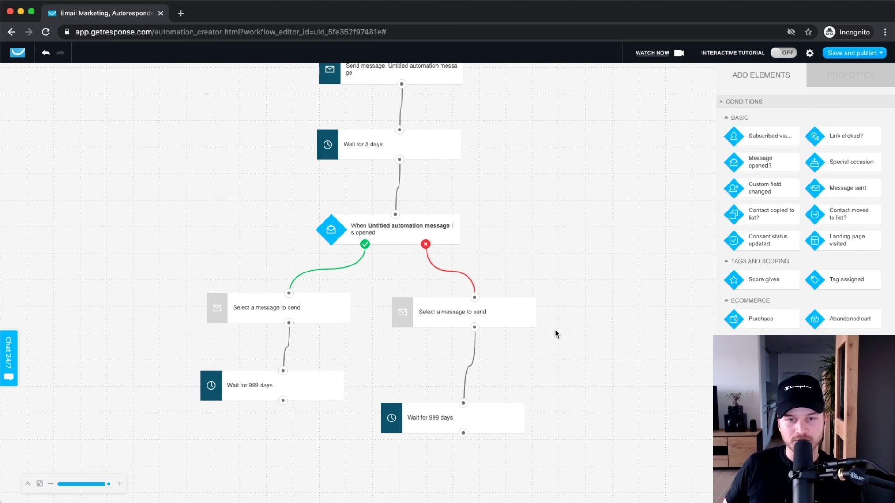
- Choose Save and publish from the save options to publish the welcome workflow
{"action": "scroll", "coordinate": [545, 289], "scroll_direction": "up", "scroll_amount": 5}
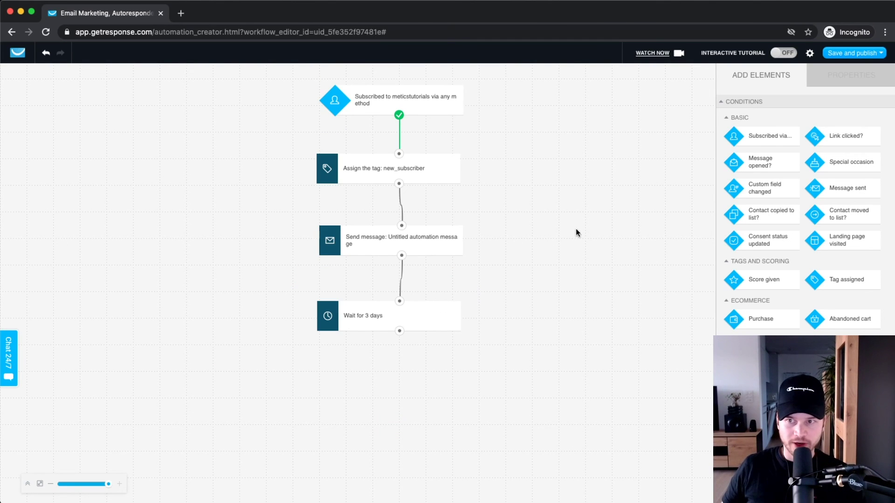
{"action": "left_click", "coordinate": [859, 54]}
{"action": "scroll", "coordinate": [853, 103], "scroll_direction": "up", "scroll_amount": 5}
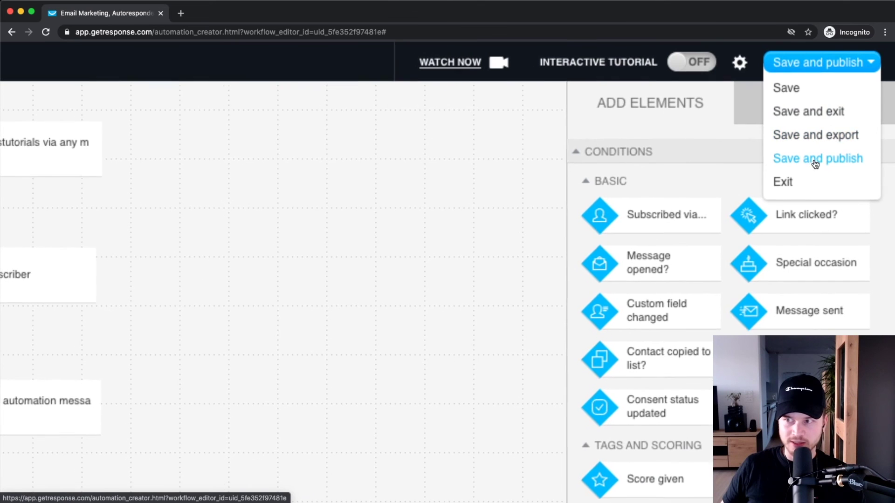
{"action": "scroll", "coordinate": [815, 163], "scroll_direction": "down", "scroll_amount": 5}
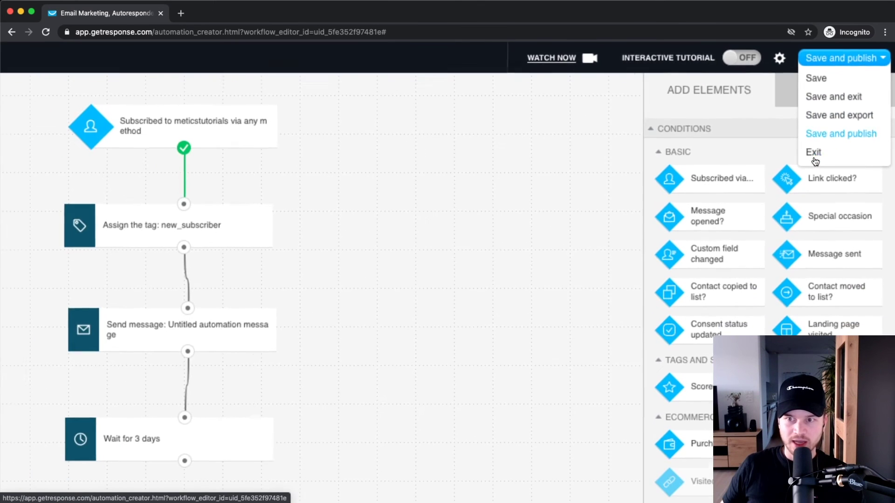
{"action": "left_click", "coordinate": [826, 134]}
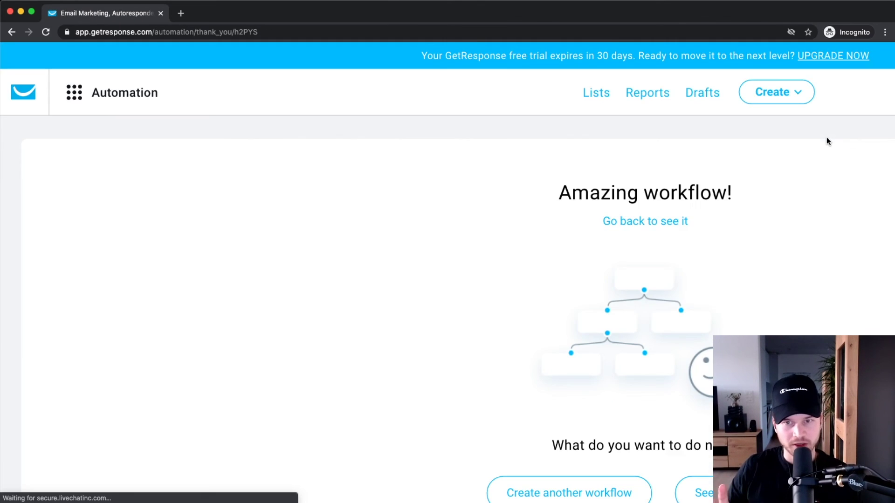
{"action": "scroll", "coordinate": [681, 184], "scroll_direction": "down", "scroll_amount": 5}
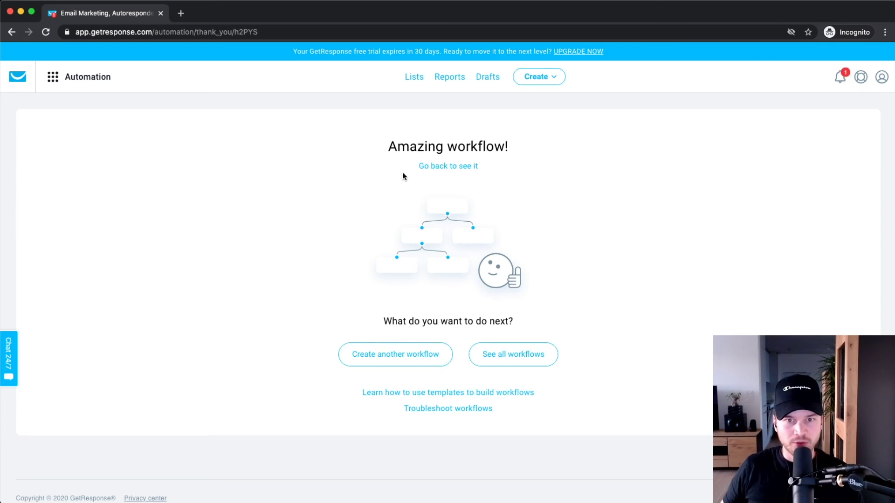
- Go to the Automation workflows list from the app menu
{"action": "left_click", "coordinate": [73, 80]}
{"action": "left_click", "coordinate": [52, 166]}
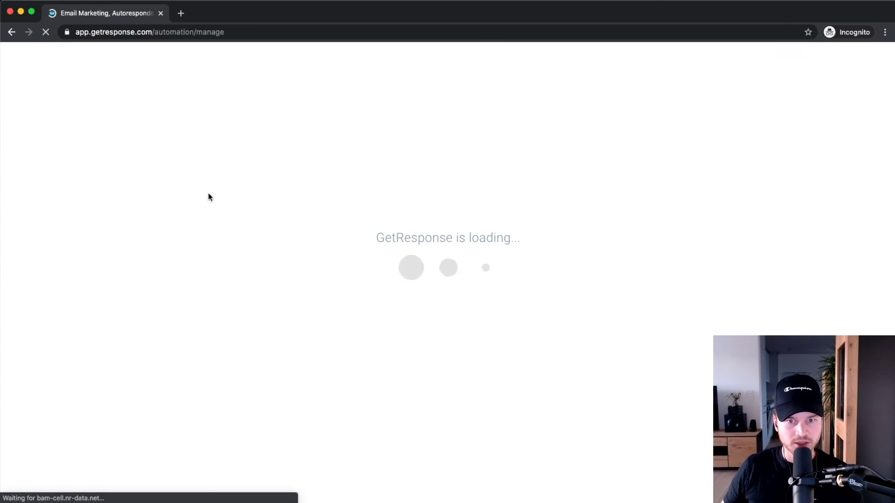
{"action": "scroll", "coordinate": [81, 252], "scroll_direction": "up", "scroll_amount": 5}
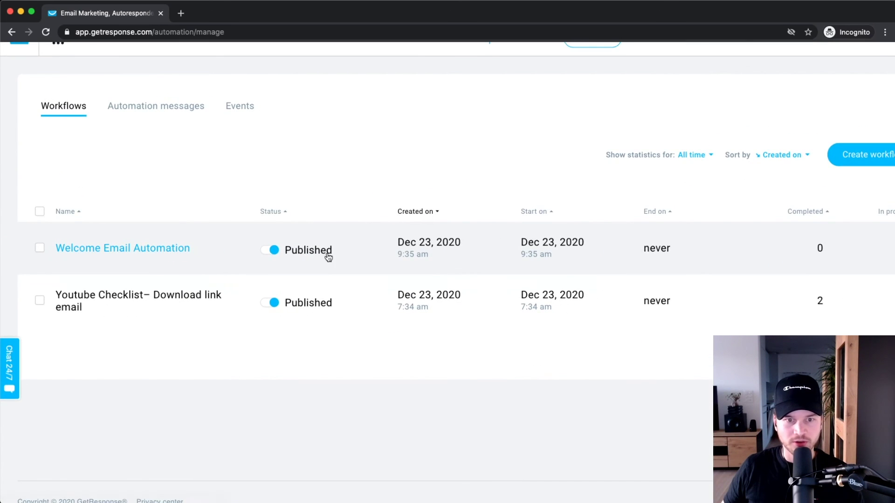
{"action": "scroll", "coordinate": [326, 250], "scroll_direction": "down", "scroll_amount": 3}
{"action": "scroll", "coordinate": [255, 280], "scroll_direction": "up", "scroll_amount": 8}
- Toggle Welcome Email Automation to Draft, then back to Published
{"action": "left_click", "coordinate": [211, 226]}
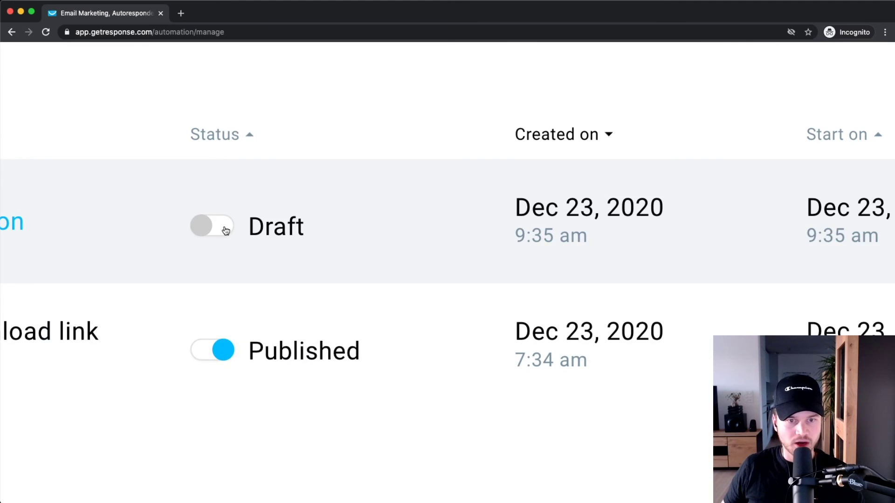
{"action": "scroll", "coordinate": [212, 225], "scroll_direction": "down", "scroll_amount": 6}
{"action": "left_click", "coordinate": [244, 252]}
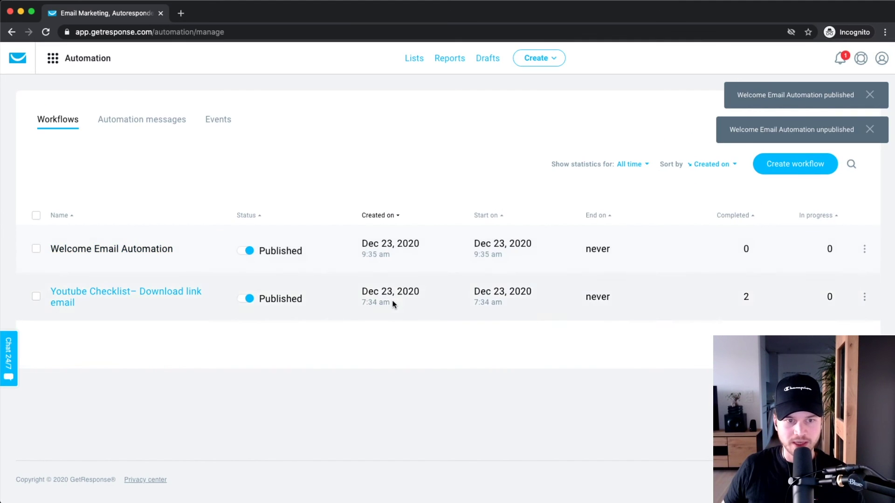